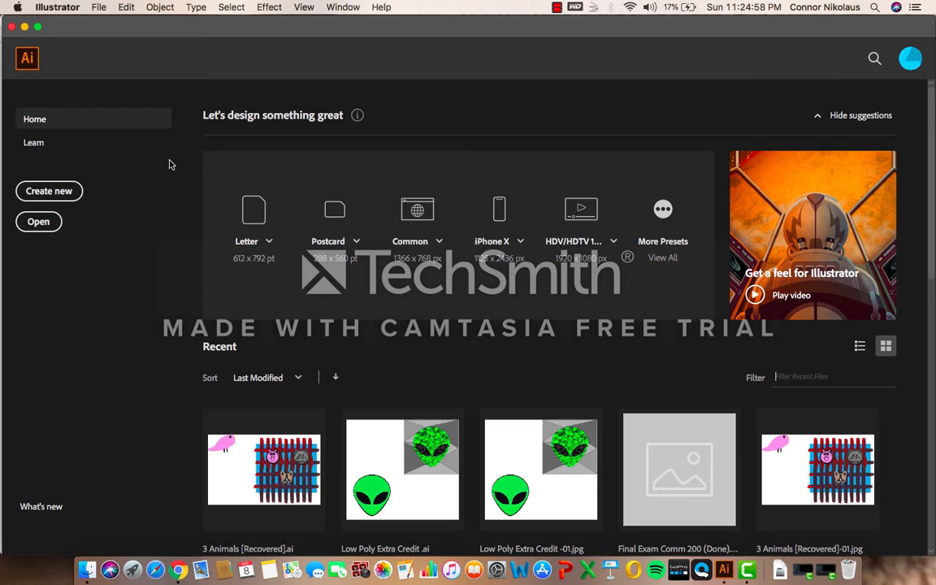
Create a new 8 x 8 in Art & Illustration document and draw an empty area text frame over most of the artboard.
{"action": "left_click", "coordinate": [51, 192]}
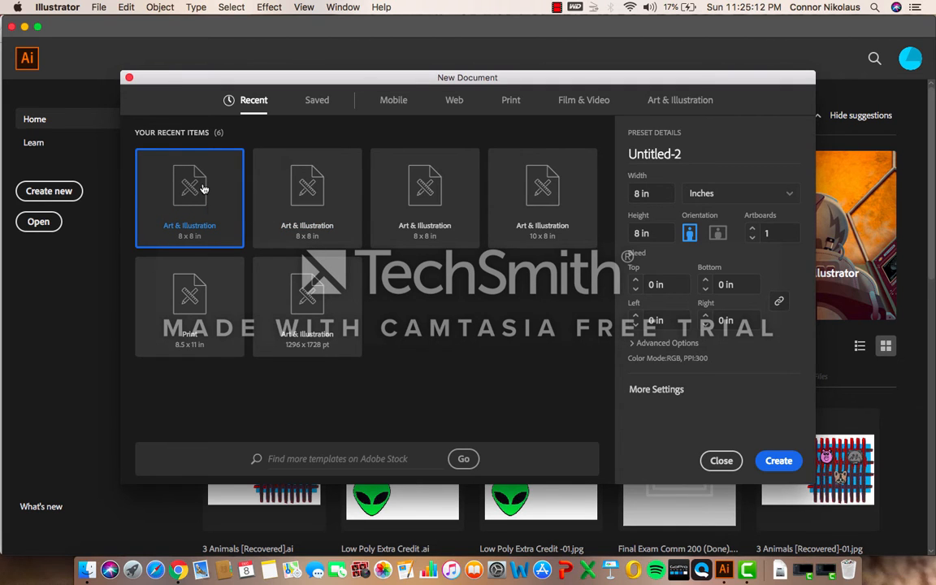
{"action": "key", "text": "Escape"}
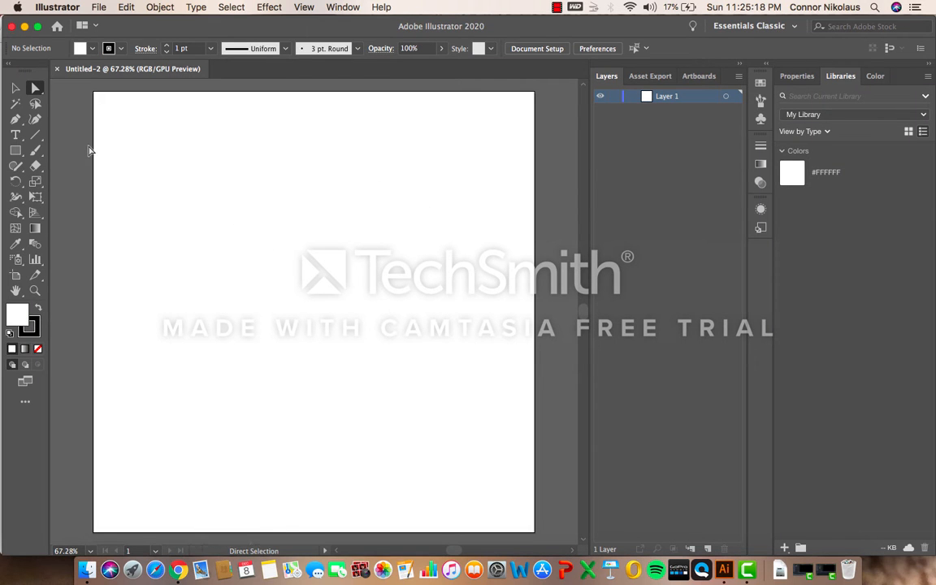
{"action": "left_click", "coordinate": [16, 137]}
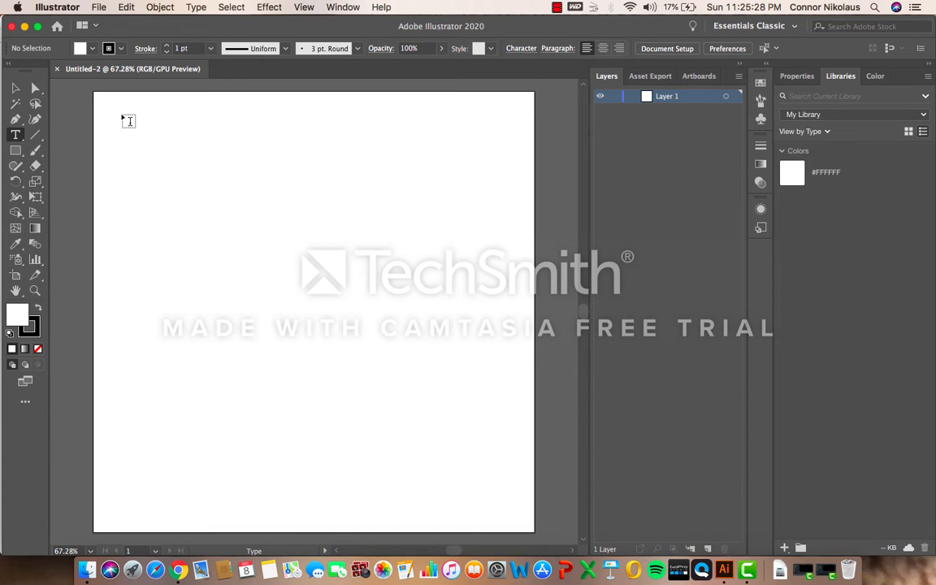
{"action": "left_click_drag", "start_coordinate": [122, 115], "coordinate": [507, 421]}
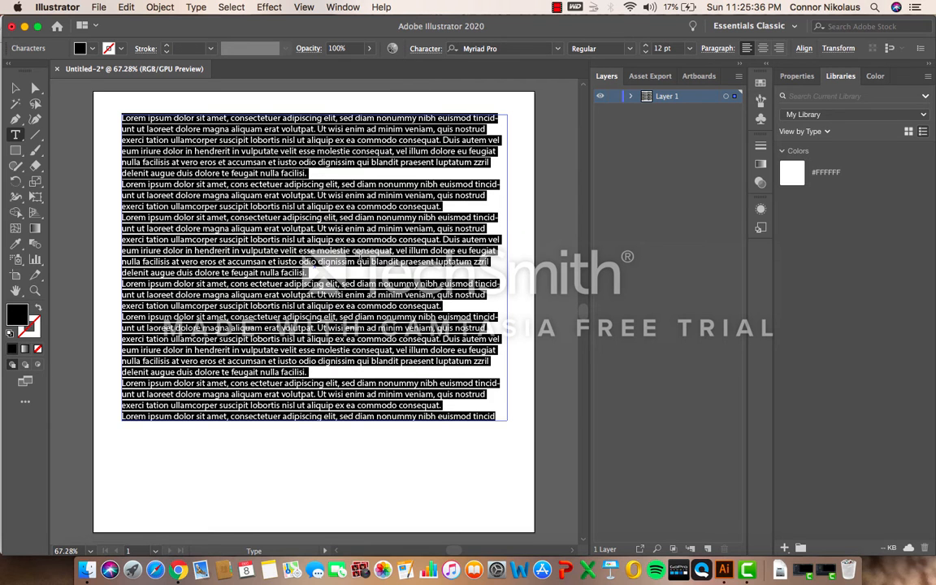
{"action": "key", "text": "BackSpace"}
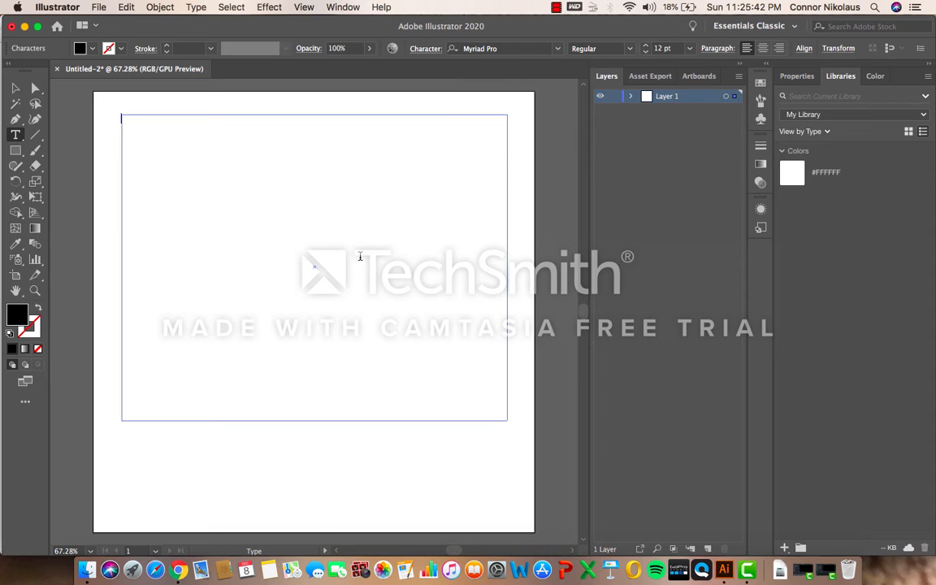
Enter the greeting "Merry Chrismas and Happy New Year!" in the text frame.
{"action": "type", "text": "C"}
{"action": "type", "text": "Merry"}
{"action": "type", "text": " Chrism"}
{"action": "type", "text": "ad"}
{"action": "key", "text": "BackSpace"}
{"action": "type", "text": "s and H"}
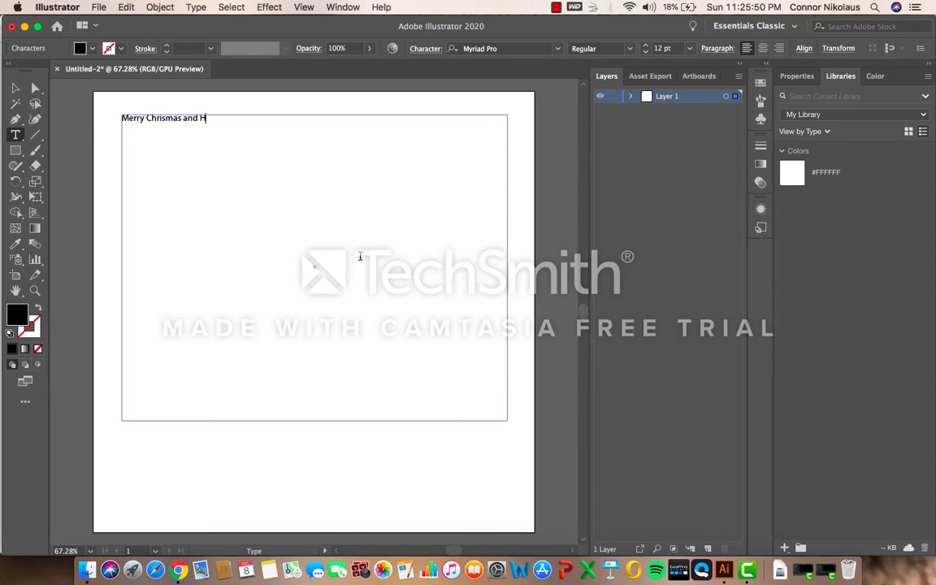
{"action": "type", "text": "appy New Year!"}
Set the whole greeting to 72 pt and centre-align it.
{"action": "left_click_drag", "start_coordinate": [277, 119], "coordinate": [120, 120]}
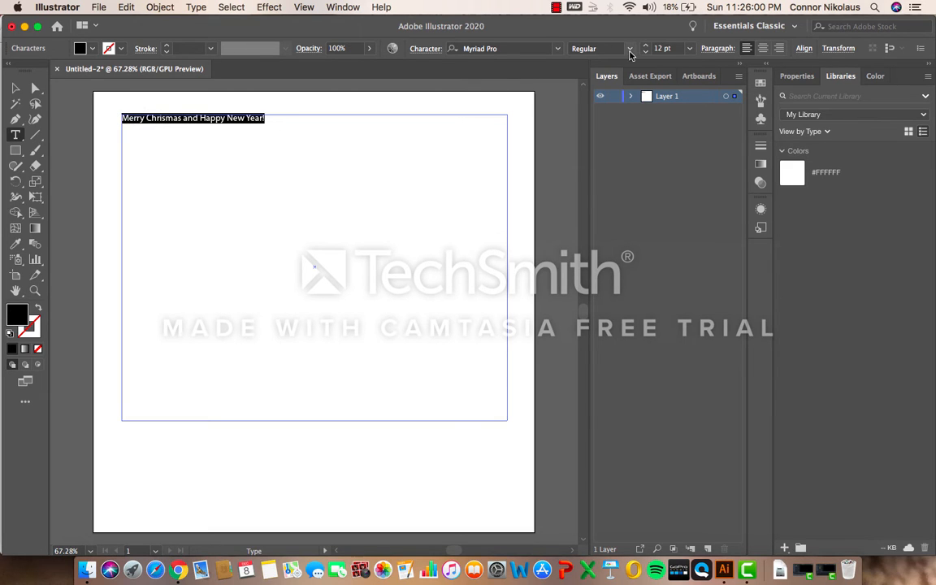
{"action": "left_click", "coordinate": [689, 48]}
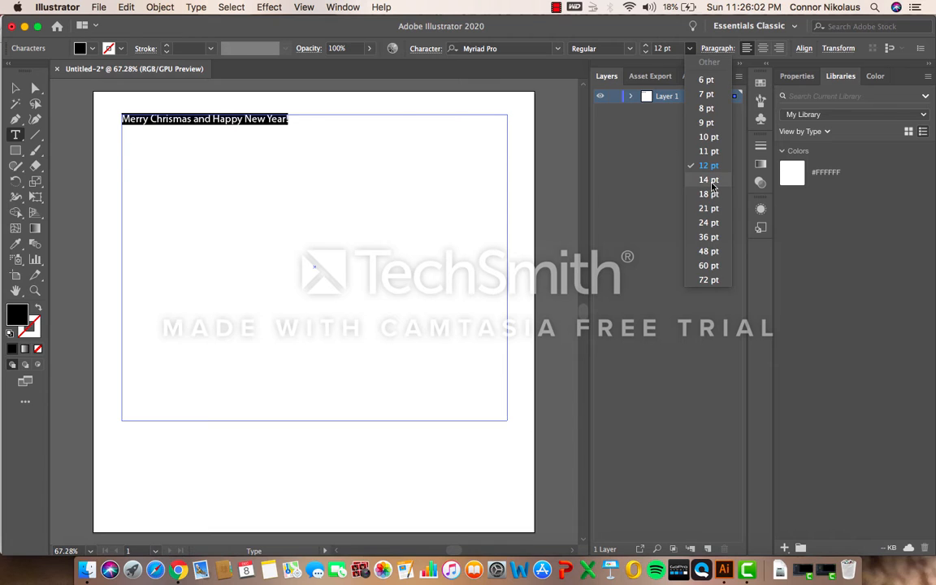
{"action": "left_click", "coordinate": [708, 280]}
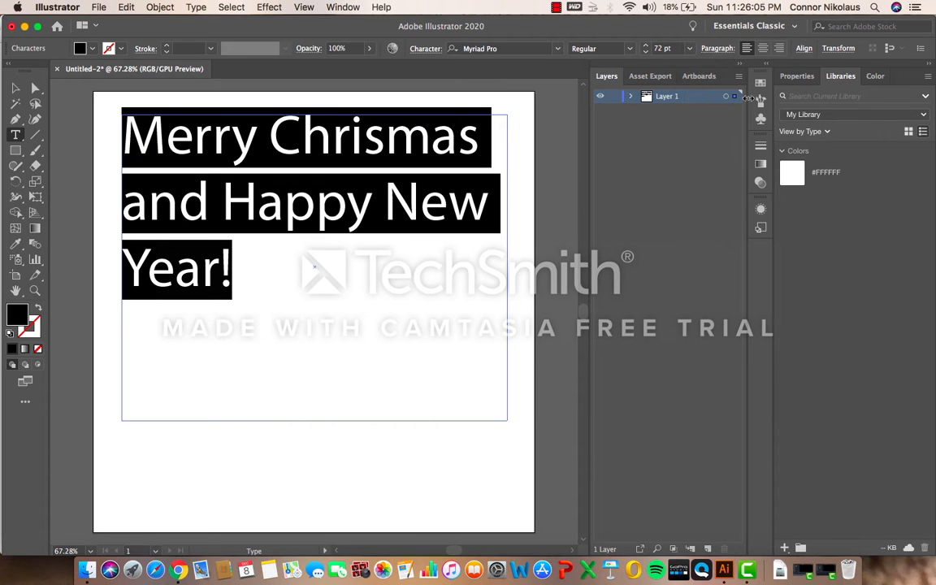
{"action": "left_click", "coordinate": [763, 48]}
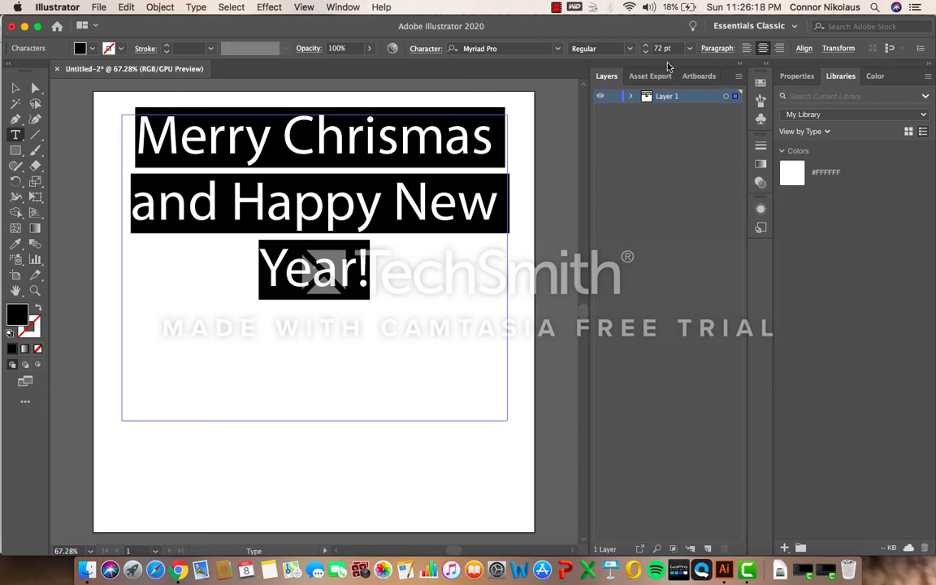
Change the greeting's font to Braggadocio.
{"action": "left_click", "coordinate": [558, 48]}
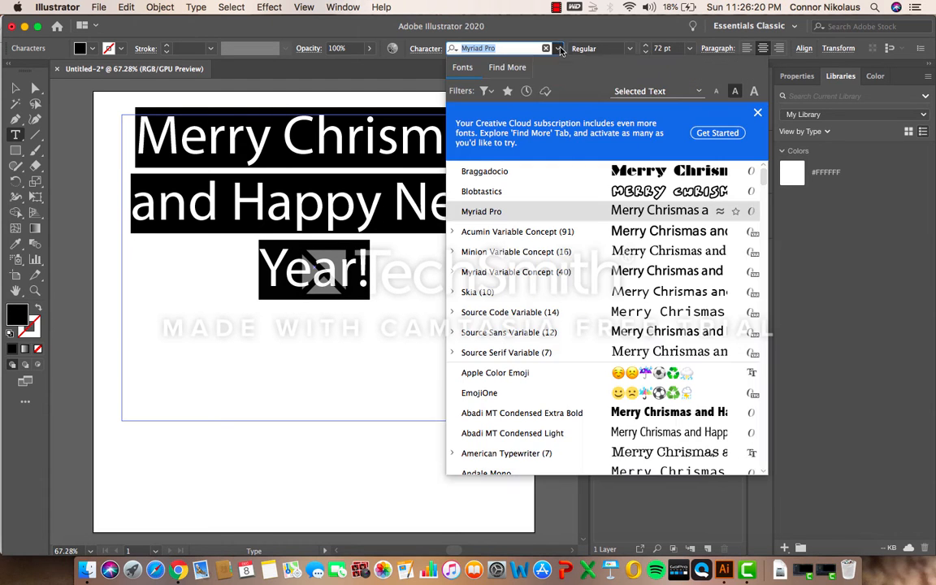
{"action": "scroll", "coordinate": [544, 309], "scroll_direction": "down", "scroll_amount": 5}
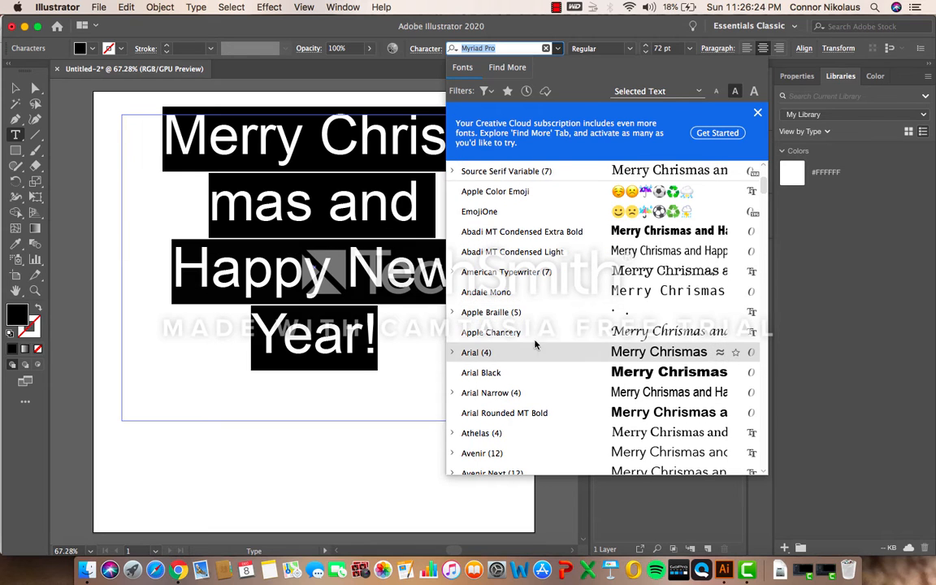
{"action": "scroll", "coordinate": [537, 349], "scroll_direction": "down", "scroll_amount": 7}
{"action": "scroll", "coordinate": [532, 349], "scroll_direction": "down", "scroll_amount": 6}
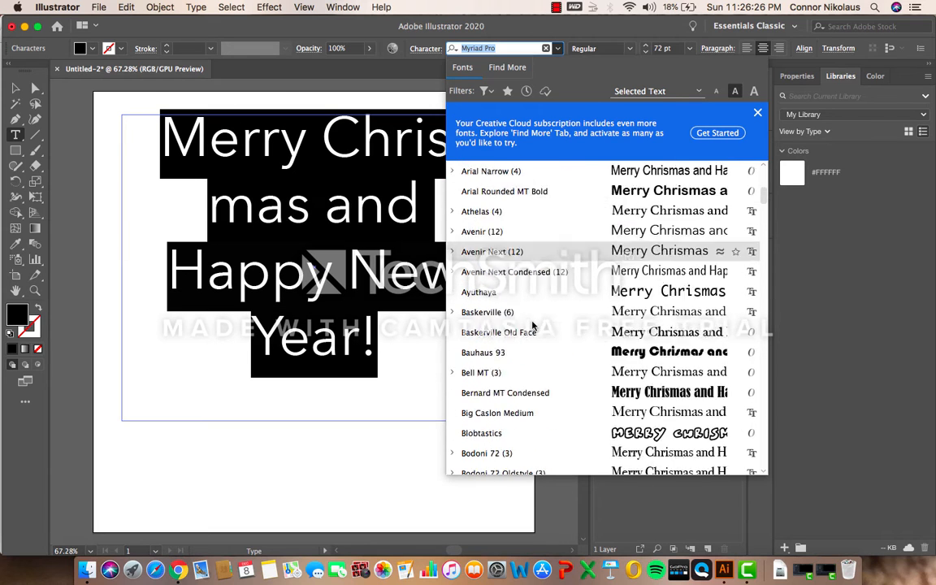
{"action": "scroll", "coordinate": [535, 328], "scroll_direction": "down", "scroll_amount": 3}
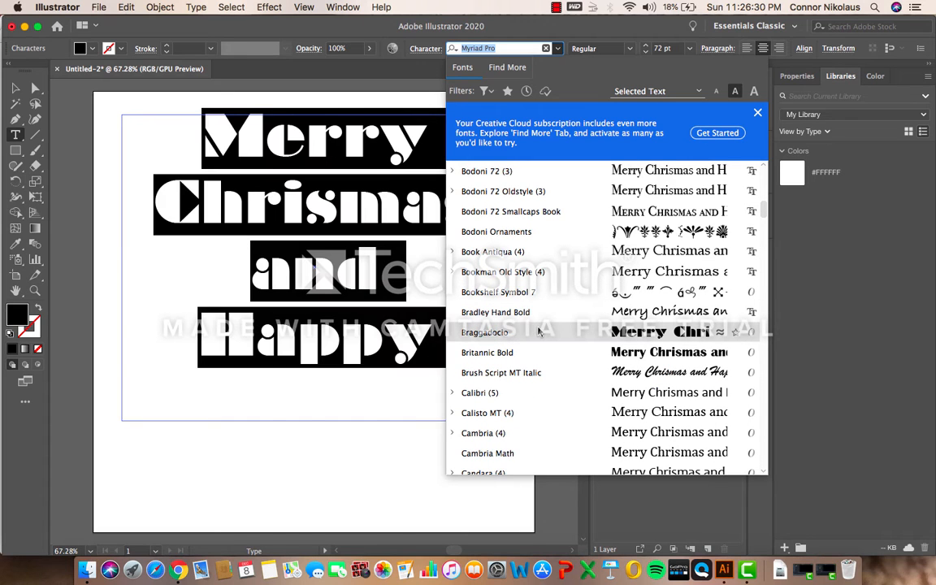
{"action": "scroll", "coordinate": [537, 330], "scroll_direction": "down", "scroll_amount": 6}
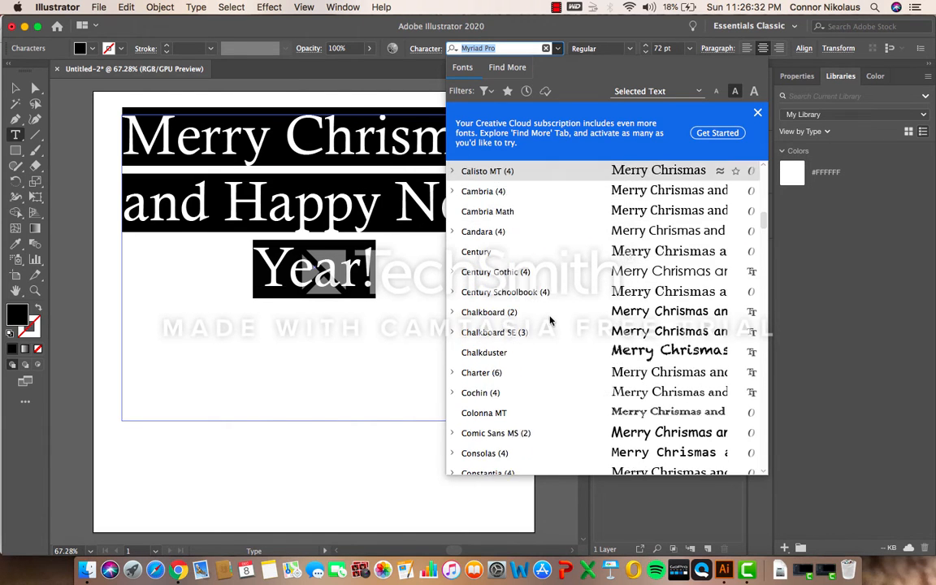
{"action": "scroll", "coordinate": [549, 321], "scroll_direction": "down", "scroll_amount": 6}
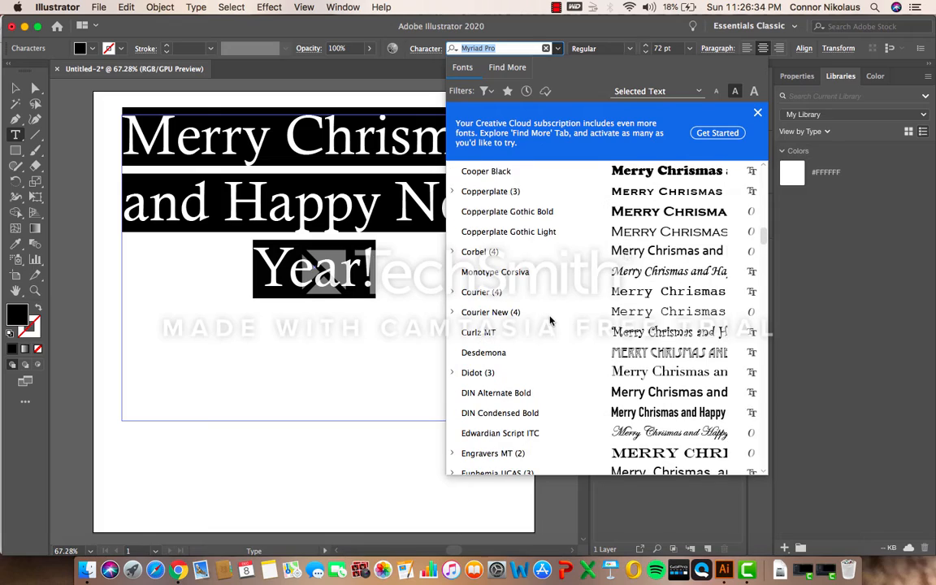
{"action": "scroll", "coordinate": [549, 321], "scroll_direction": "down", "scroll_amount": 3}
{"action": "scroll", "coordinate": [549, 321], "scroll_direction": "up", "scroll_amount": 8}
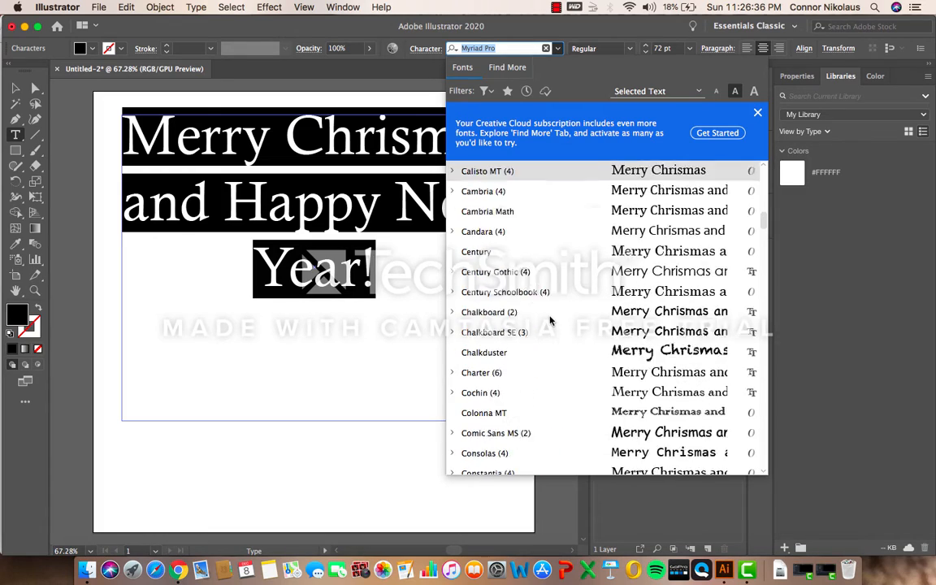
{"action": "scroll", "coordinate": [549, 321], "scroll_direction": "up", "scroll_amount": 3}
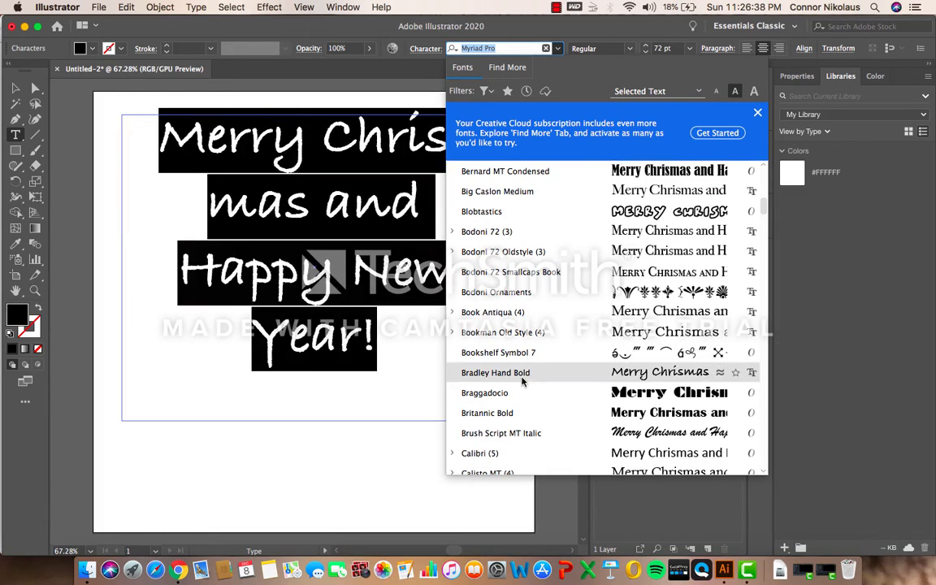
{"action": "left_click", "coordinate": [520, 393]}
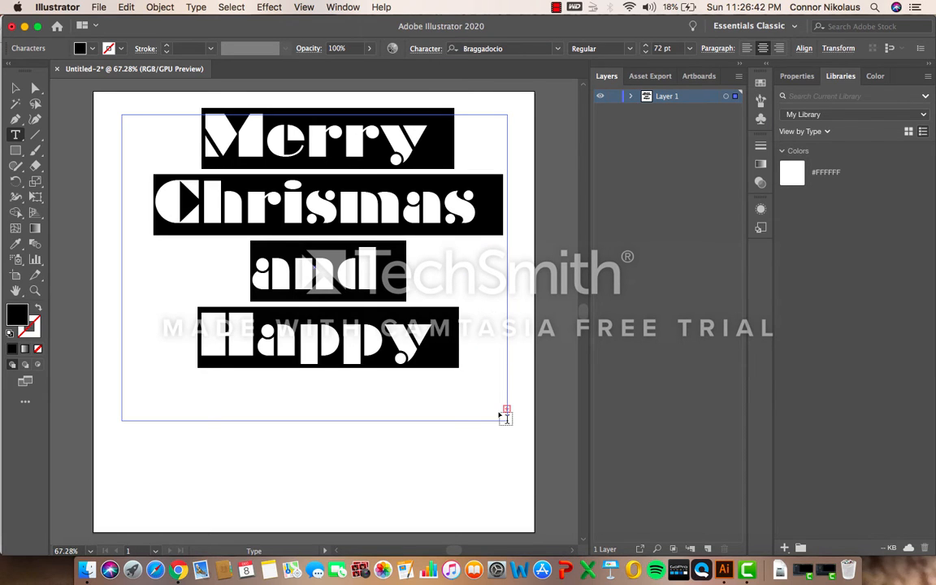
Enlarge the text frame so the whole greeting fits, and centre it horizontally on the artboard.
{"action": "left_click", "coordinate": [12, 87]}
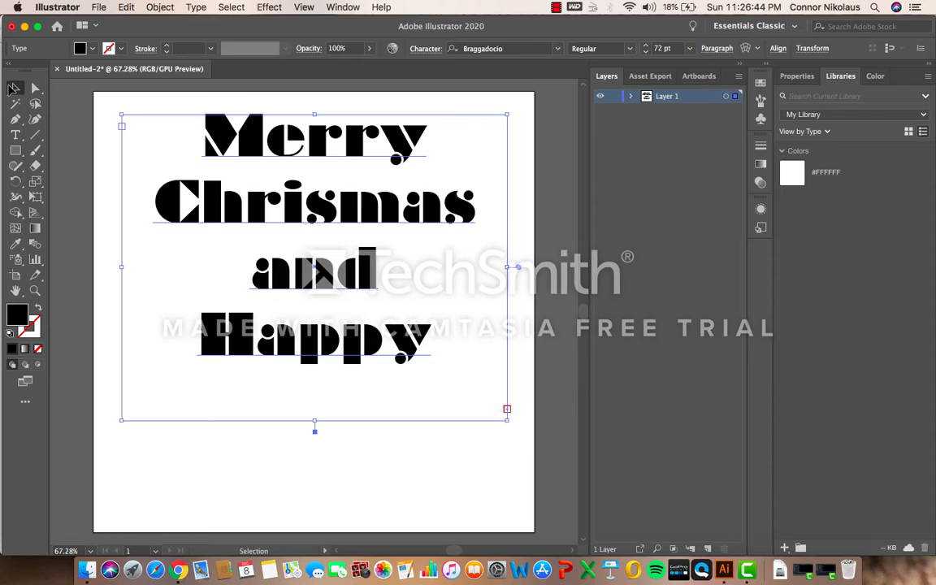
{"action": "left_click_drag", "start_coordinate": [507, 420], "coordinate": [568, 514]}
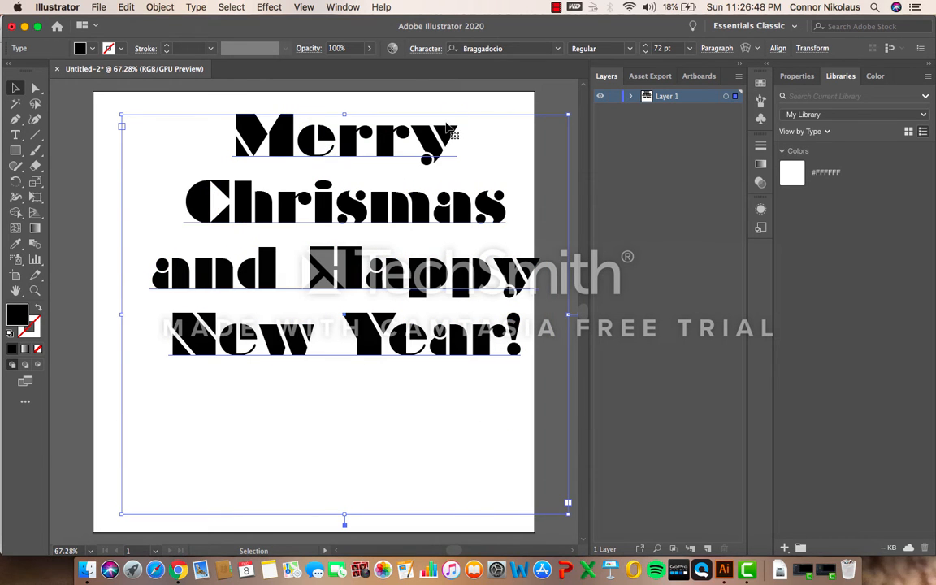
{"action": "scroll", "coordinate": [453, 128], "scroll_direction": "down", "scroll_amount": 4}
{"action": "mouse_move", "coordinate": [428, 135]}
{"action": "left_mouse_down"}
{"action": "mouse_move", "coordinate": [398, 137]}
{"action": "mouse_move", "coordinate": [411, 138]}
{"action": "left_mouse_up"}
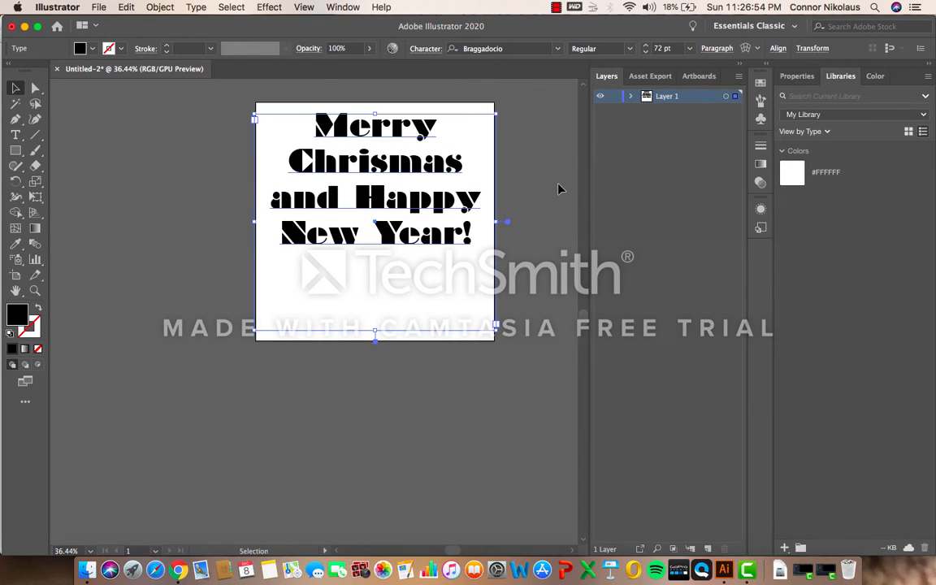
Switch to Chrome and copy the enlarged LED Christmas lights photo from the "Christmas lights" image search.
{"action": "left_click", "coordinate": [179, 570]}
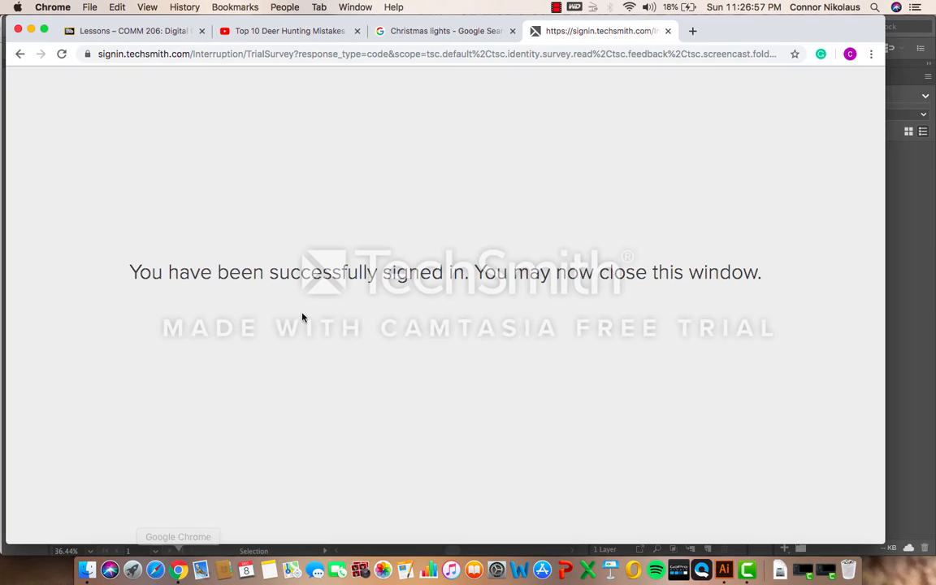
{"action": "left_click", "coordinate": [440, 32]}
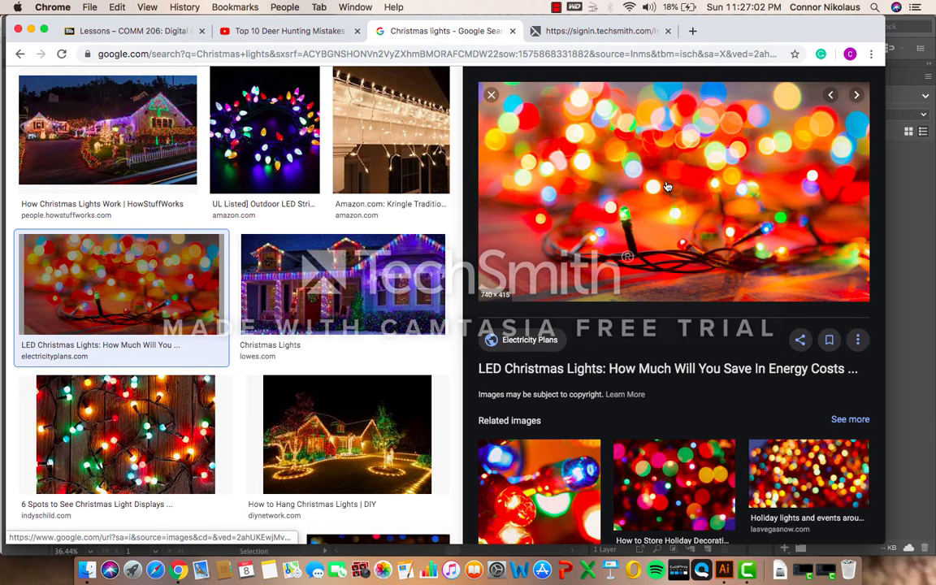
{"action": "right_click", "coordinate": [712, 187]}
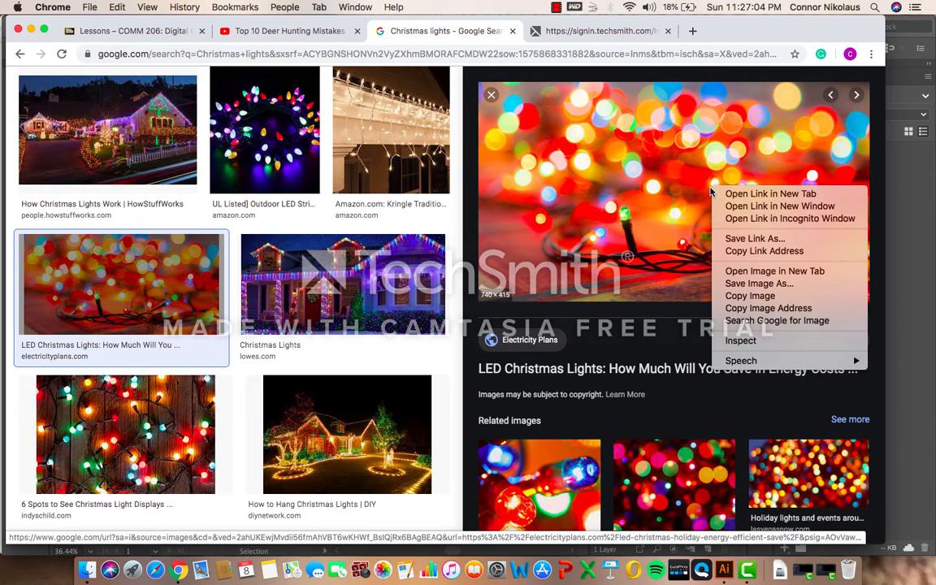
{"action": "left_click", "coordinate": [783, 297]}
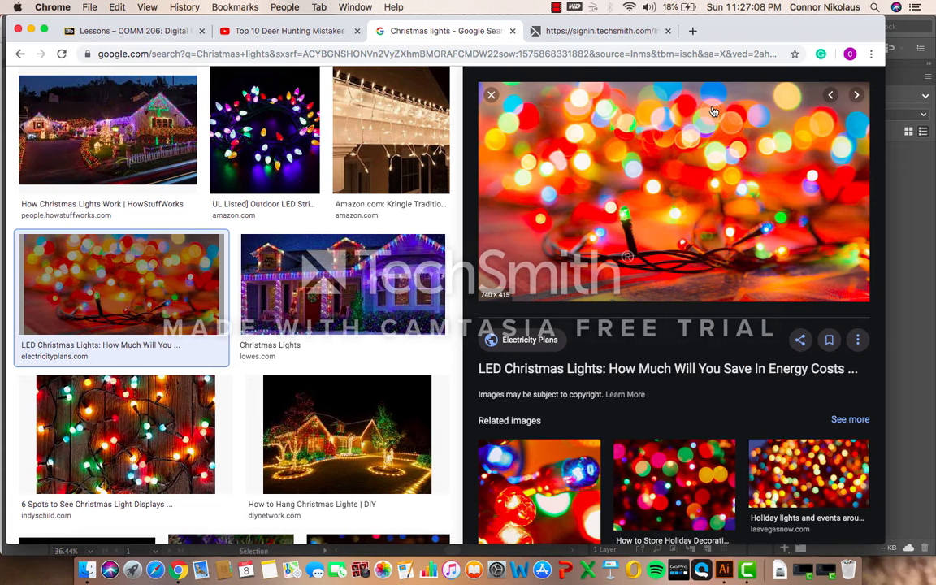
Return to Illustrator and paste the copied Christmas lights photo into the document.
{"action": "key", "text": "super+Tab"}
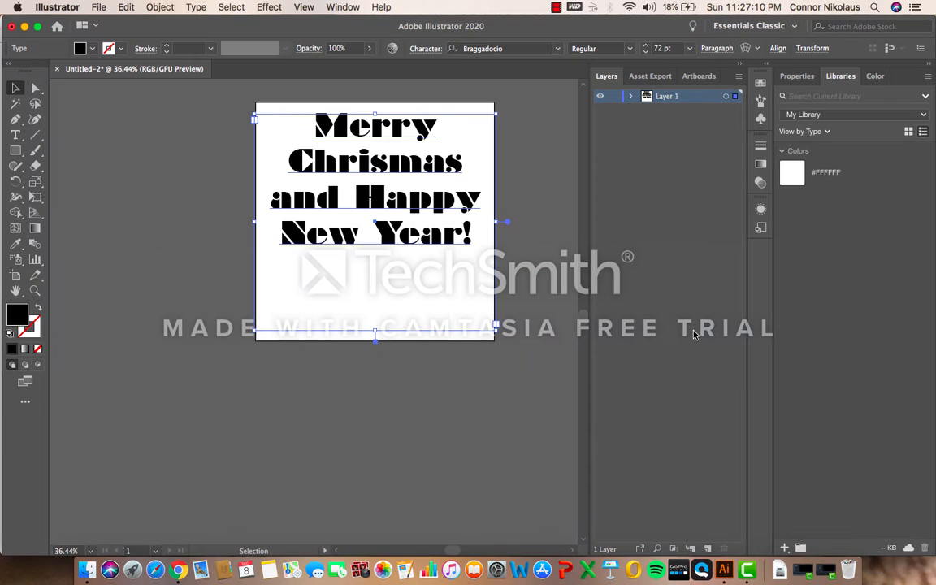
{"action": "left_click", "coordinate": [454, 387]}
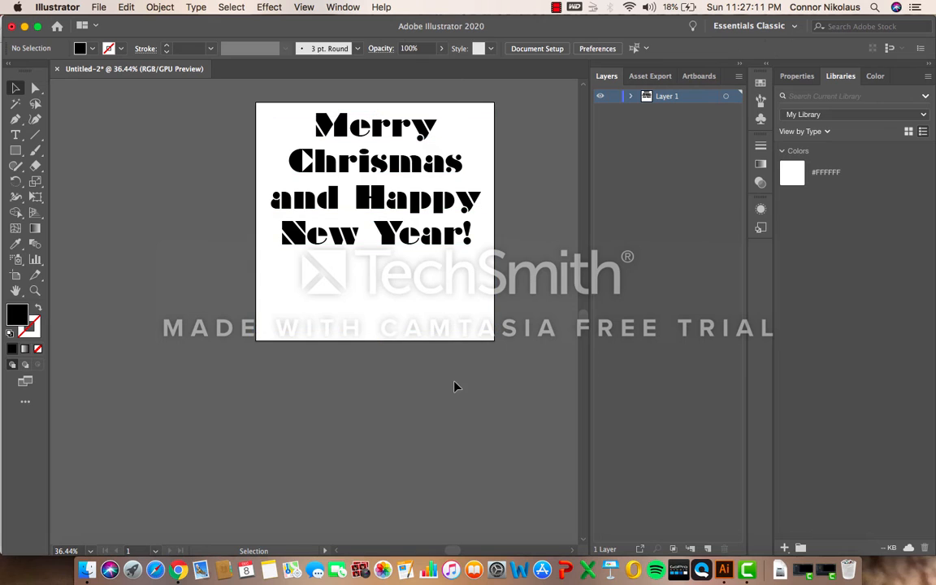
{"action": "right_click", "coordinate": [205, 384]}
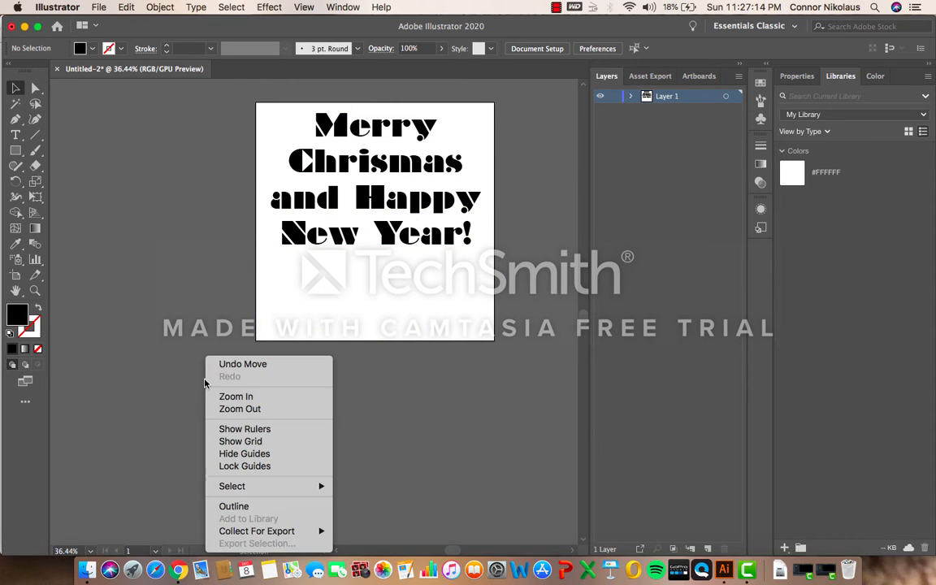
{"action": "left_click", "coordinate": [84, 7]}
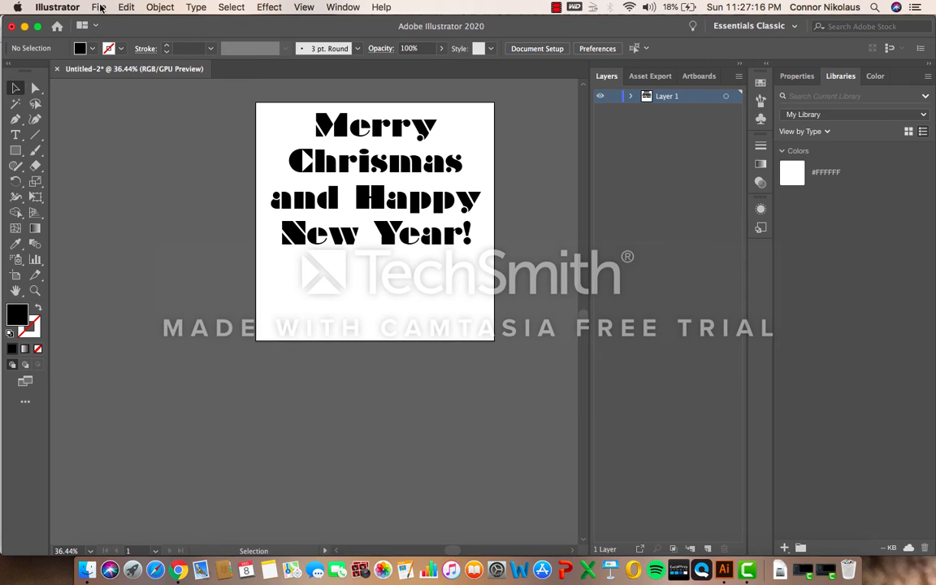
{"action": "left_click", "coordinate": [97, 8]}
{"action": "mouse_move", "coordinate": [119, 8]}
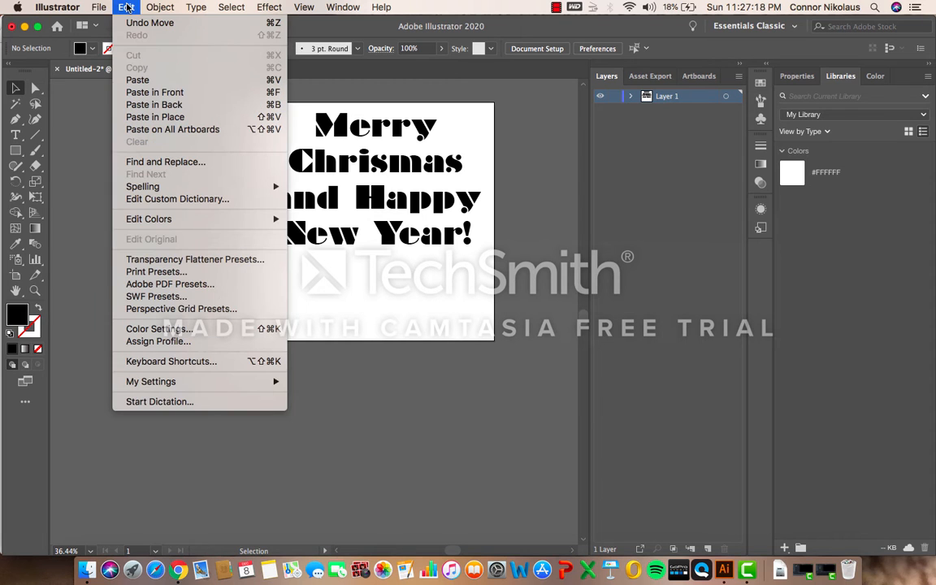
{"action": "left_click", "coordinate": [147, 80]}
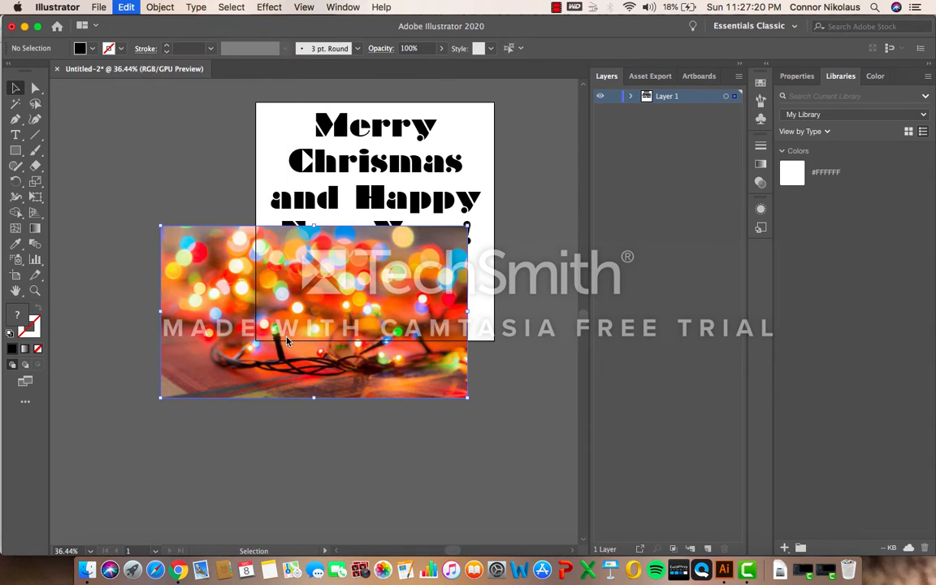
Move the Christmas lights photo below the artboard and enlarge it to well beyond the artboard's width.
{"action": "left_click_drag", "start_coordinate": [241, 273], "coordinate": [144, 146]}
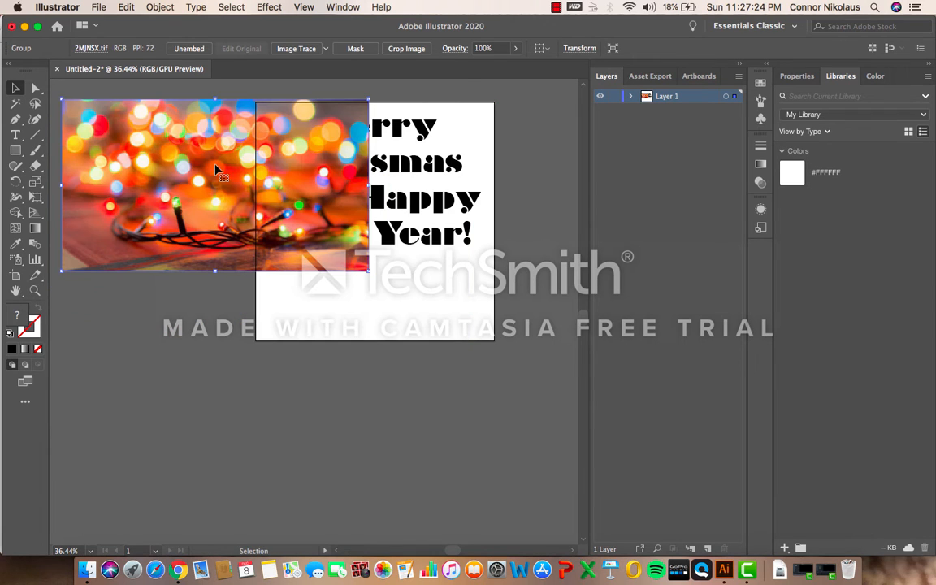
{"action": "left_click_drag", "start_coordinate": [263, 175], "coordinate": [274, 417]}
{"action": "scroll", "coordinate": [482, 374], "scroll_direction": "down", "scroll_amount": 3}
{"action": "left_click_drag", "start_coordinate": [370, 382], "coordinate": [464, 448]}
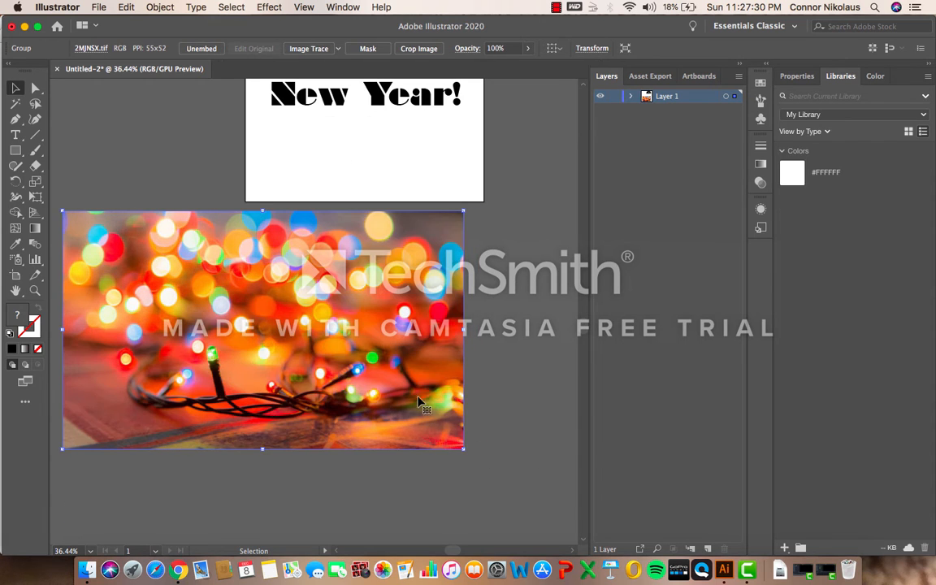
Move the greeting text off the artboard onto the middle of the Christmas lights photo.
{"action": "scroll", "coordinate": [492, 276], "scroll_direction": "up", "scroll_amount": 3}
{"action": "left_click_drag", "start_coordinate": [382, 173], "coordinate": [299, 367]}
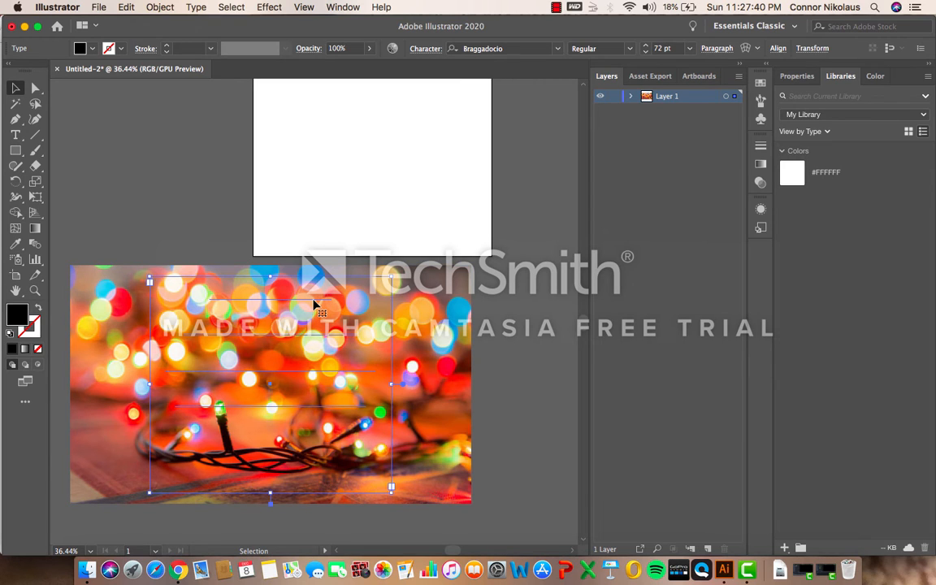
Bring the greeting text to the front of the Christmas lights photo and deselect it.
{"action": "right_click", "coordinate": [313, 304]}
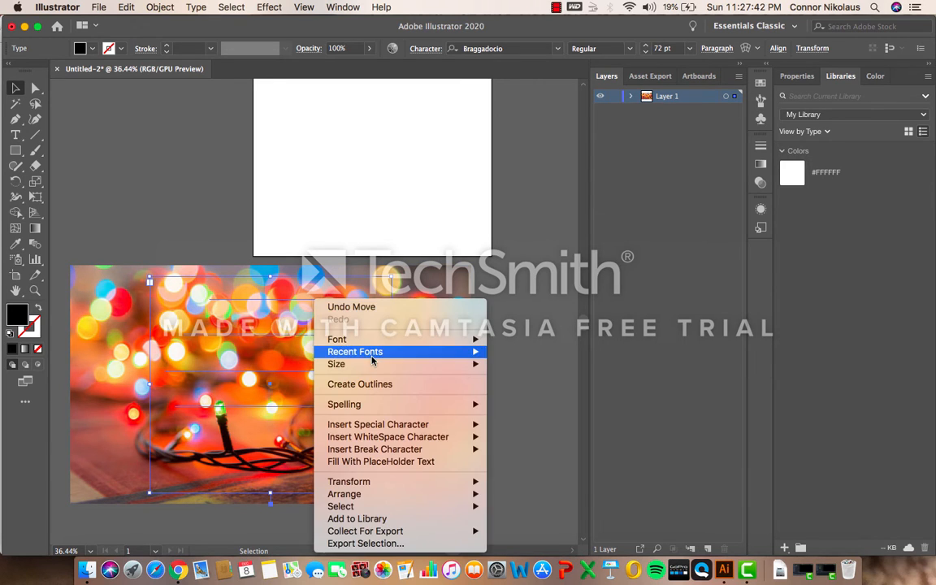
{"action": "mouse_move", "coordinate": [377, 495]}
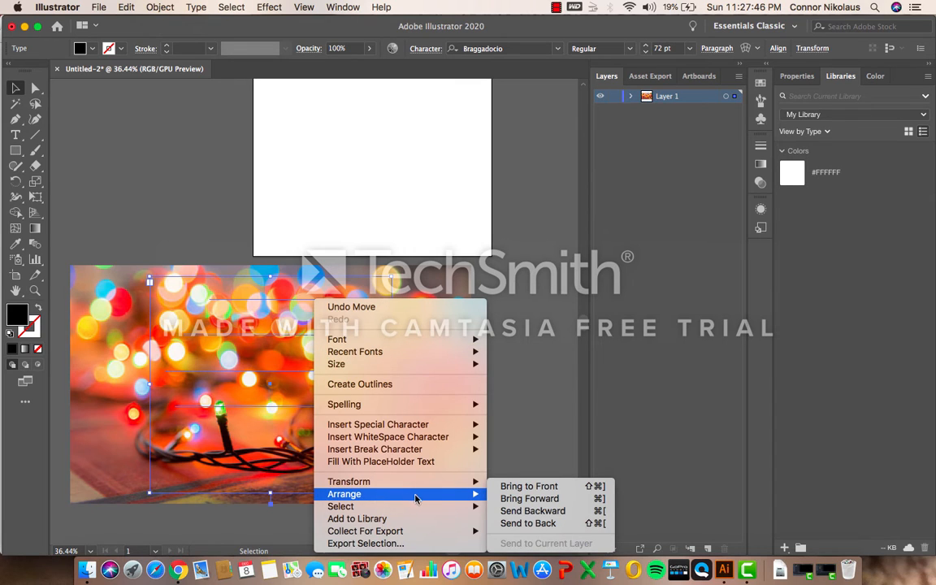
{"action": "left_click", "coordinate": [528, 487]}
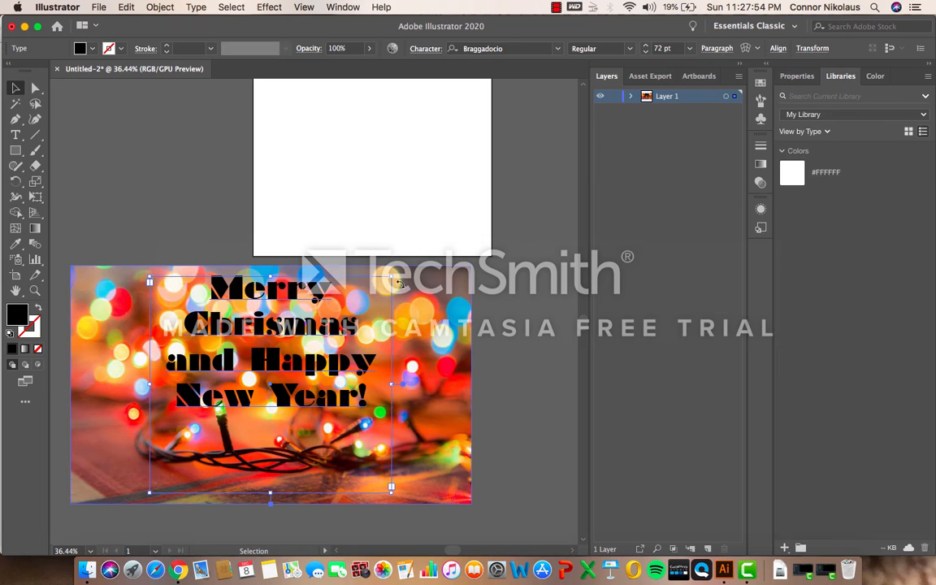
{"action": "left_click", "coordinate": [114, 195]}
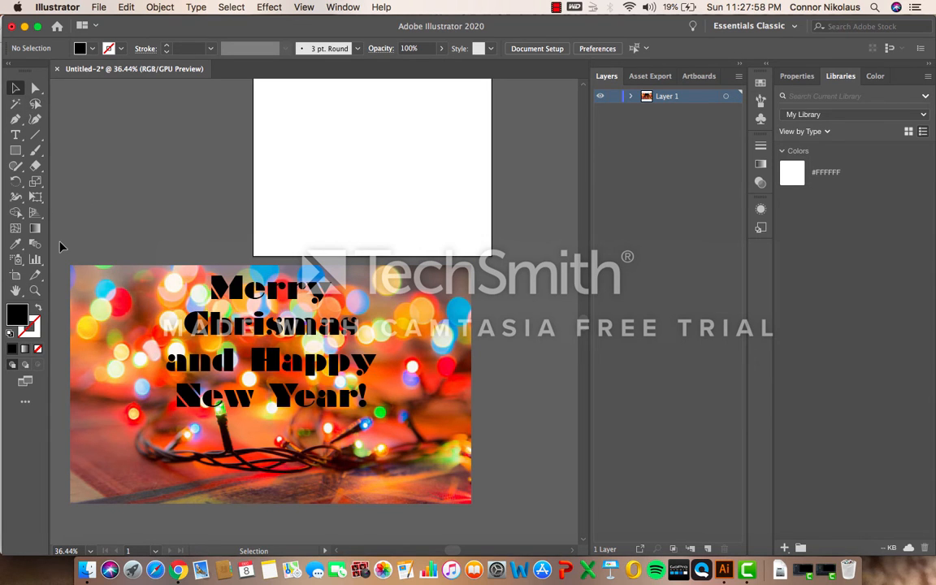
Make a clipping mask from the greeting text and the lights photo, and move the photo-filled lettering onto the artboard.
{"action": "key", "text": "super+a"}
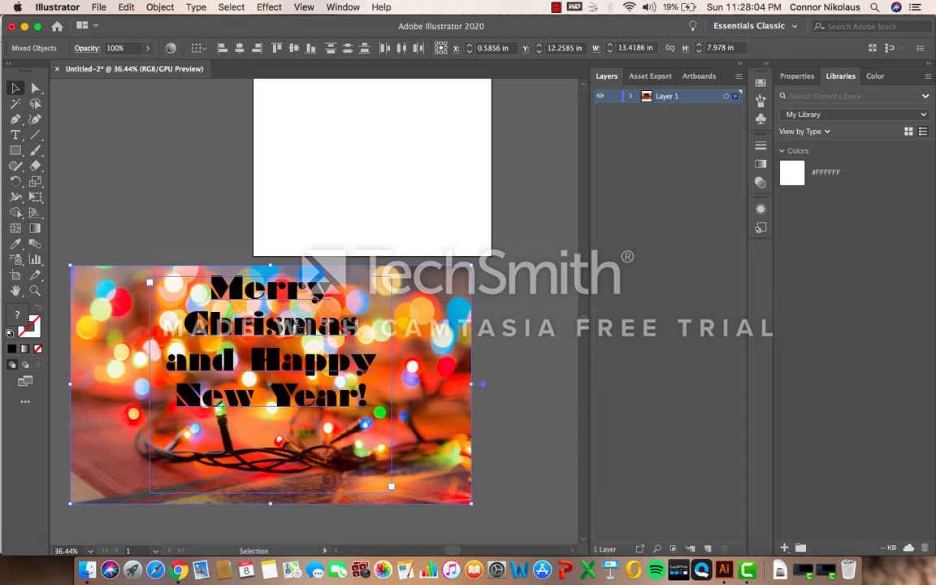
{"action": "left_click", "coordinate": [160, 7]}
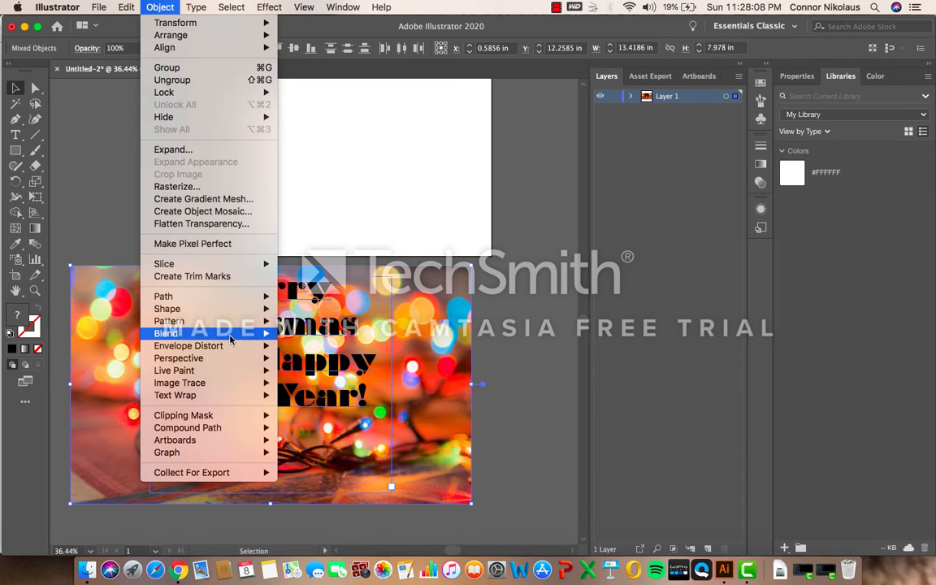
{"action": "mouse_move", "coordinate": [217, 417]}
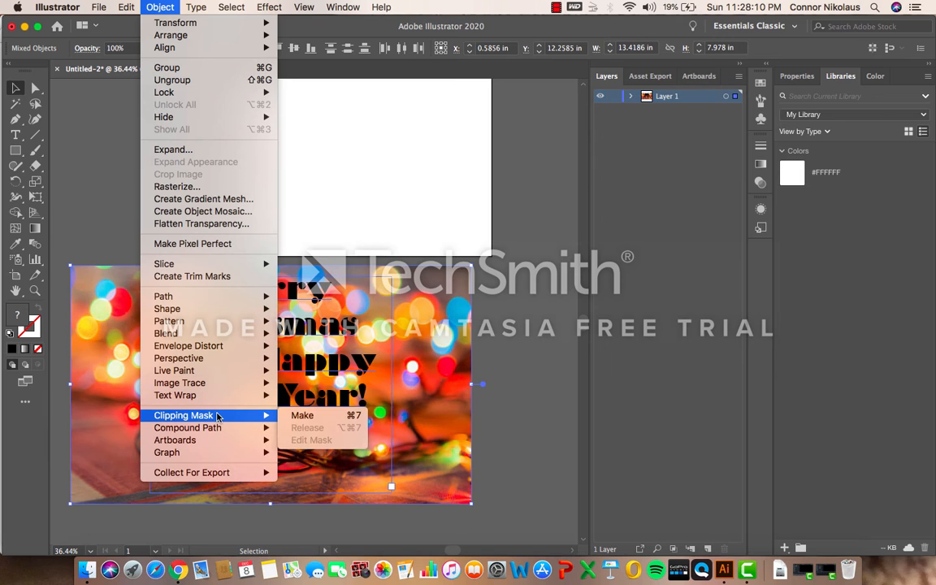
{"action": "left_click", "coordinate": [302, 415]}
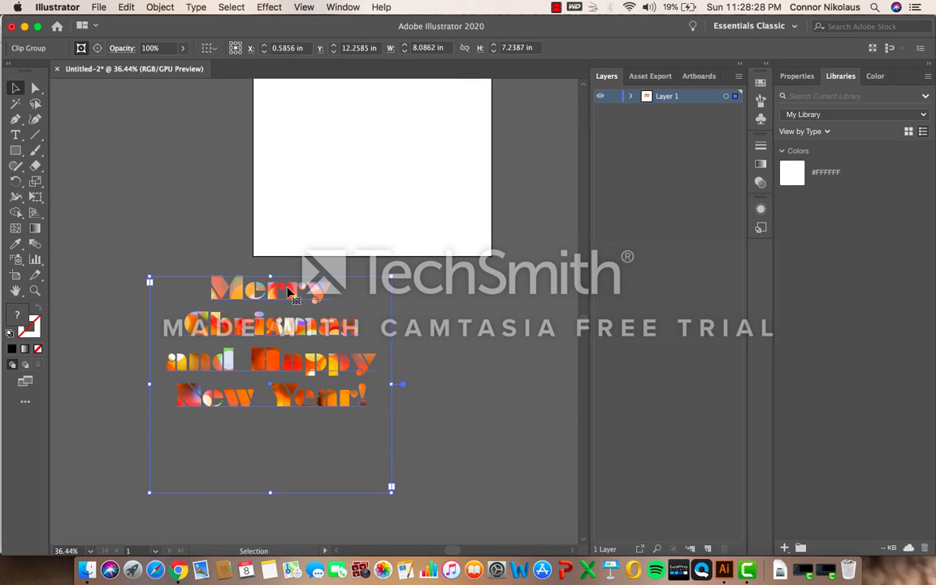
{"action": "left_click_drag", "start_coordinate": [288, 293], "coordinate": [391, 117]}
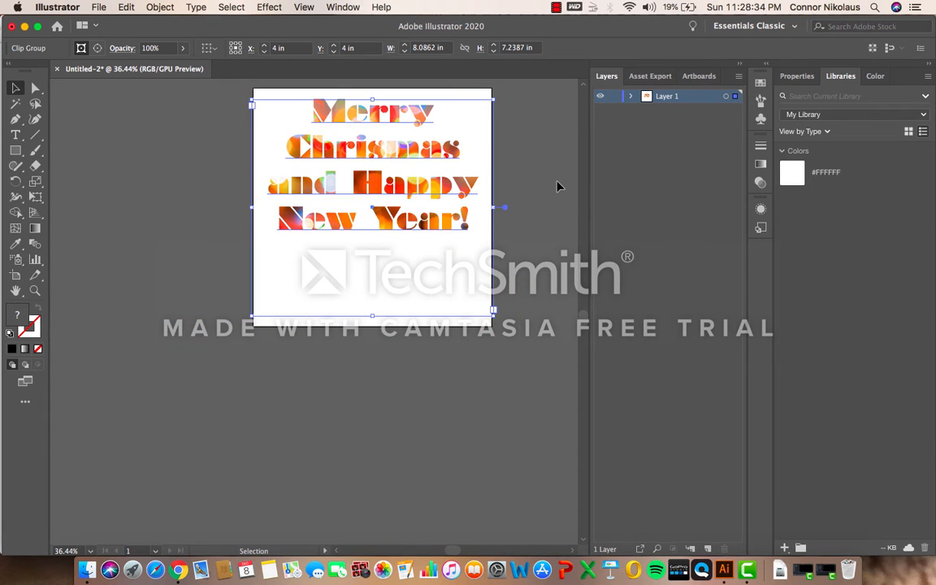
{"action": "left_click", "coordinate": [574, 200]}
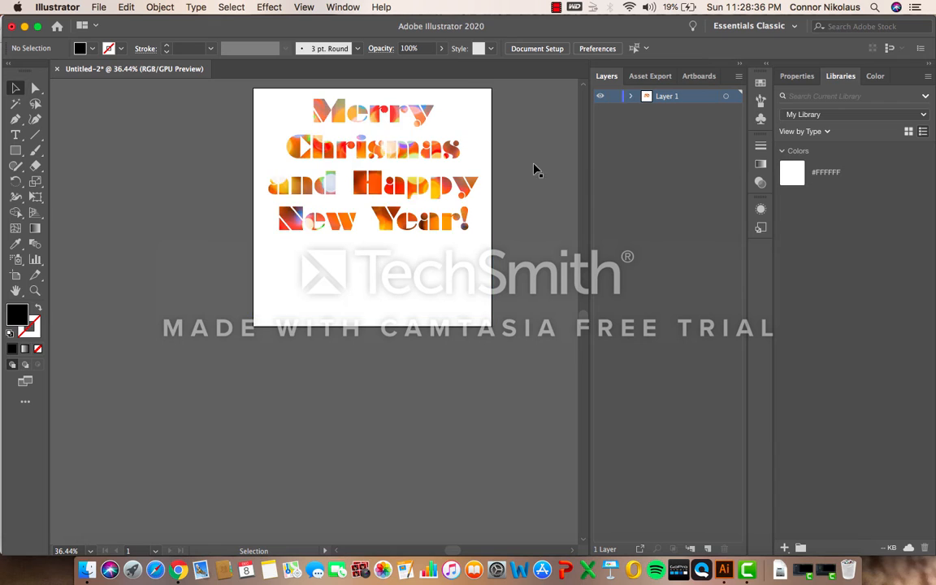
Draw a black rectangle slightly larger than the artboard and shift it to cover the artboard's left edge.
{"action": "left_click", "coordinate": [16, 149]}
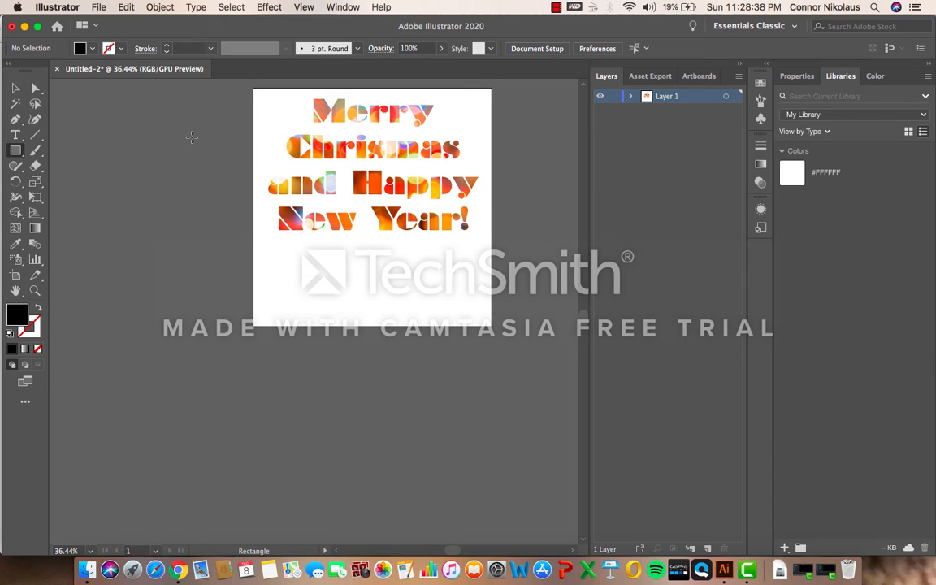
{"action": "left_click_drag", "start_coordinate": [254, 89], "coordinate": [512, 335]}
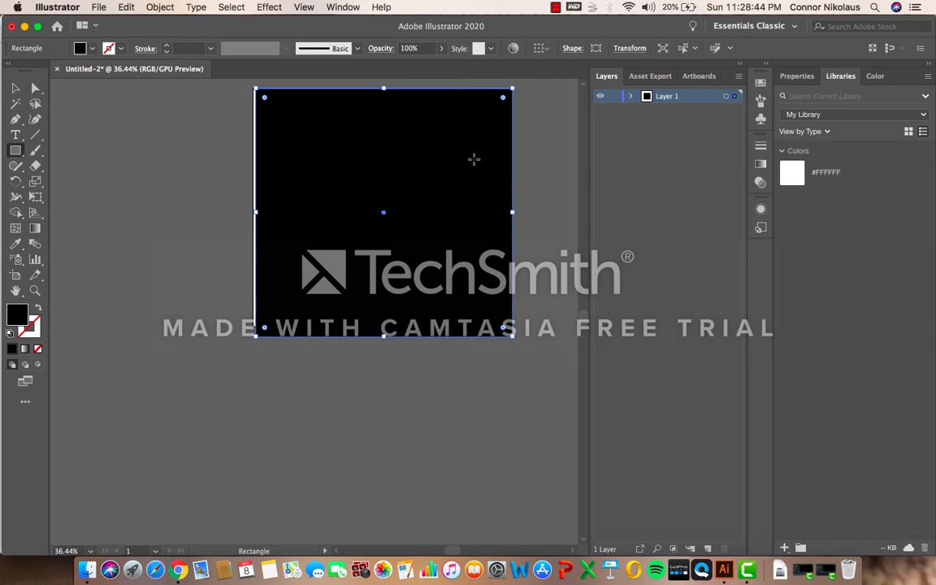
{"action": "key", "text": "v"}
{"action": "left_click_drag", "start_coordinate": [282, 150], "coordinate": [282, 148]}
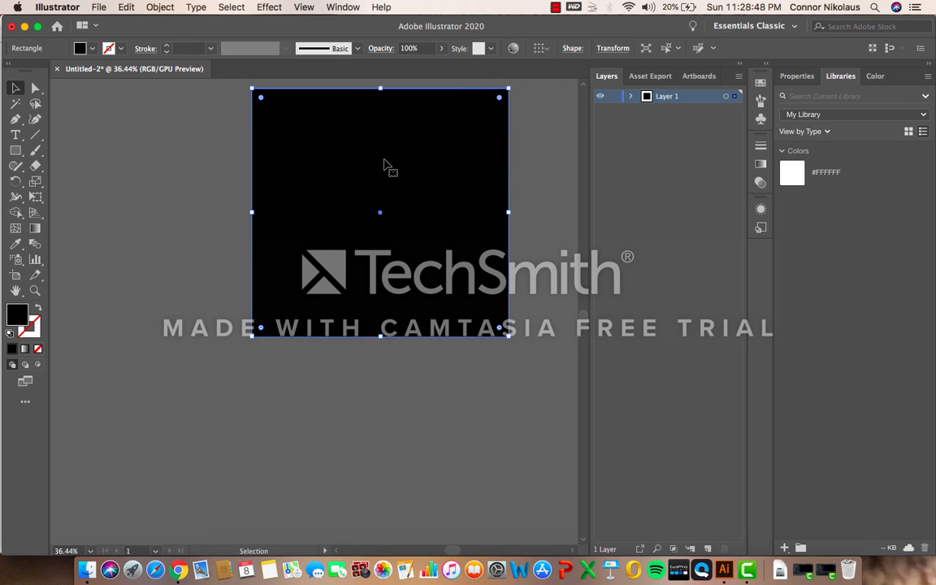
Send the black rectangle to the back and shift the photo-filled lettering slightly down and to the right on it.
{"action": "right_click", "coordinate": [447, 252]}
{"action": "mouse_move", "coordinate": [523, 465]}
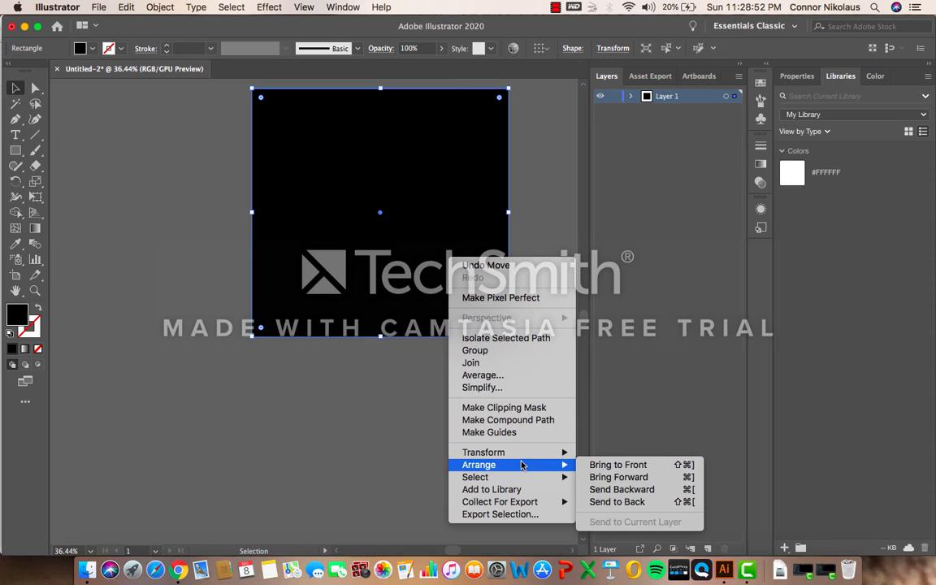
{"action": "left_click", "coordinate": [642, 502]}
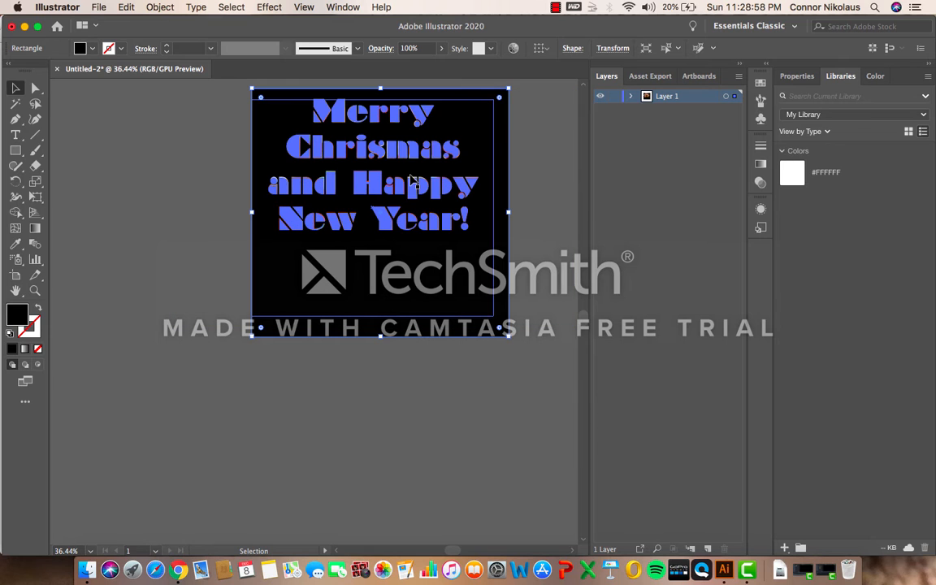
{"action": "mouse_move", "coordinate": [395, 149]}
{"action": "left_mouse_down"}
{"action": "mouse_move", "coordinate": [377, 145]}
{"action": "mouse_move", "coordinate": [402, 164]}
{"action": "left_mouse_up"}
{"action": "left_click", "coordinate": [195, 317]}
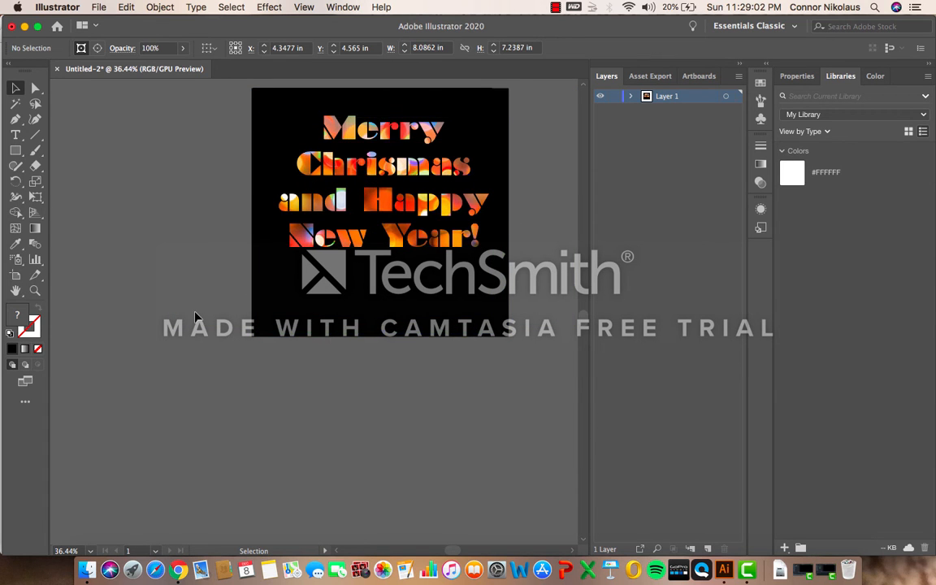
Change the background rectangle's fill to the RGB Green swatch.
{"action": "left_click", "coordinate": [259, 304]}
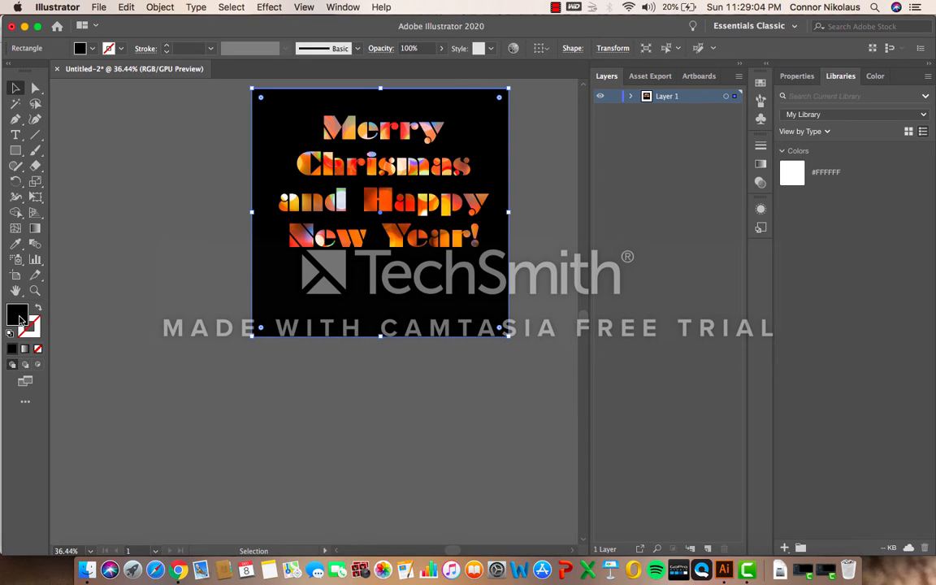
{"action": "double_click", "coordinate": [20, 318]}
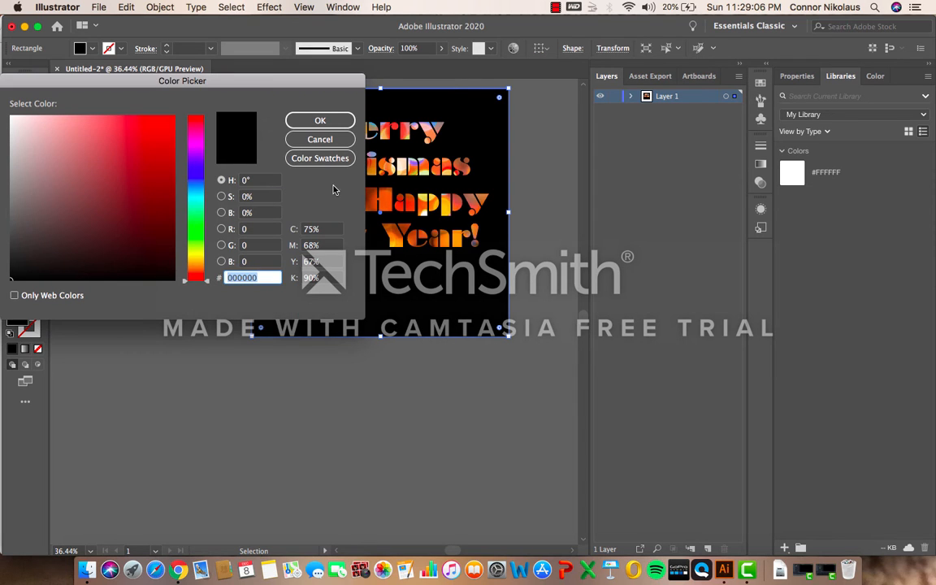
{"action": "left_click", "coordinate": [325, 158]}
{"action": "left_click", "coordinate": [79, 167]}
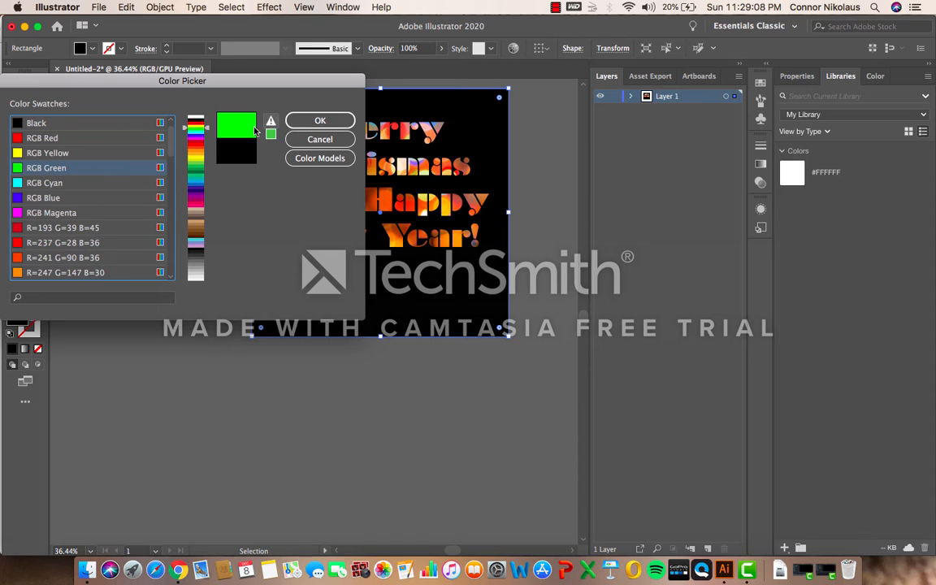
{"action": "left_click", "coordinate": [316, 121]}
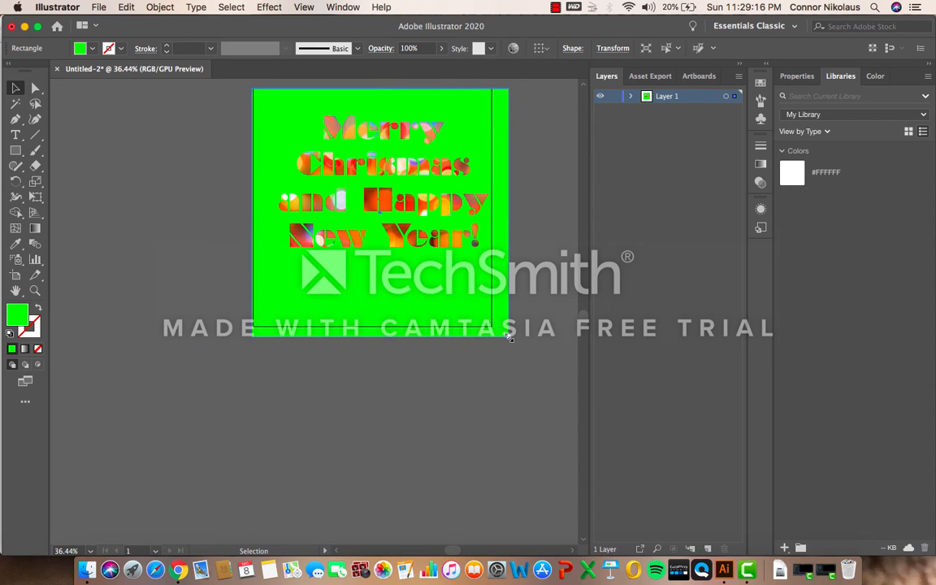
Shrink the green rectangle to the artboard's lower right corner and center the lettering horizontally on the artboard.
{"action": "left_click_drag", "start_coordinate": [505, 336], "coordinate": [493, 328]}
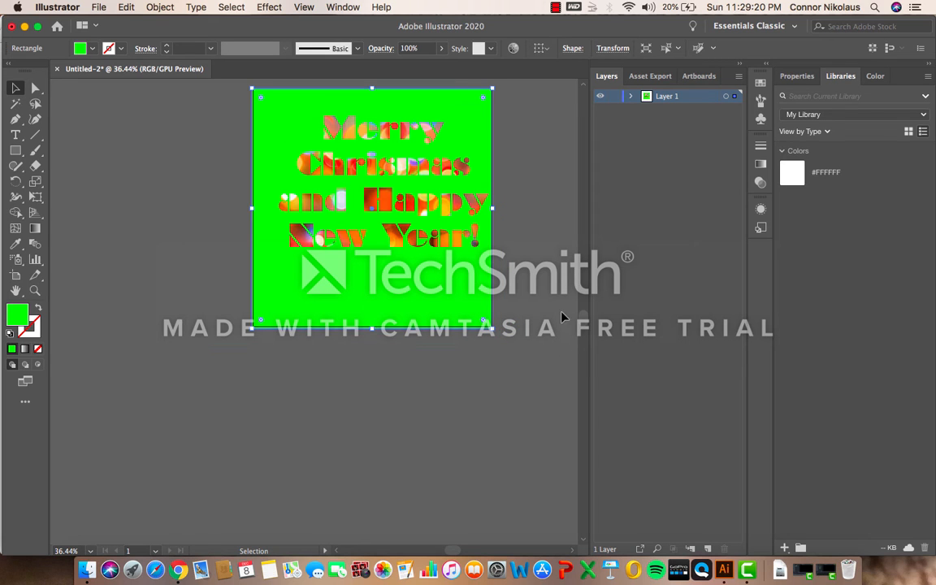
{"action": "left_click_drag", "start_coordinate": [408, 176], "coordinate": [398, 176]}
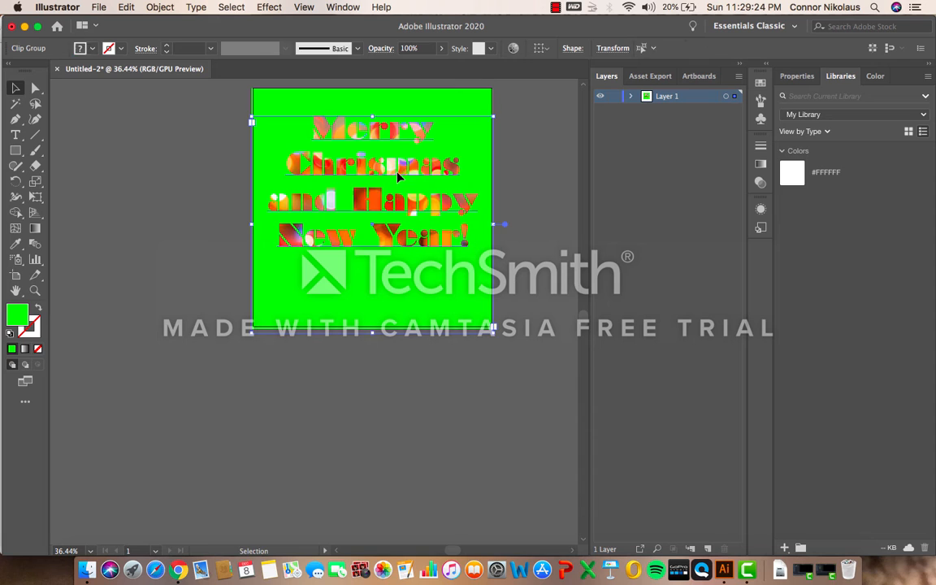
{"action": "left_click", "coordinate": [537, 209]}
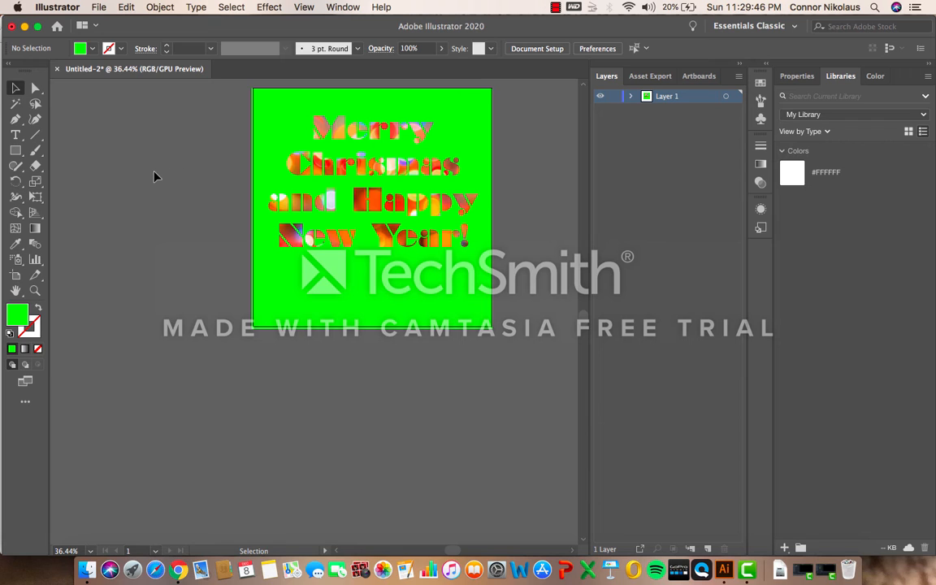
Save the document to the Desktop as an Adobe Illustrator file named "Clipping MAsk", keeping the default Illustrator 2020 options.
{"action": "left_click", "coordinate": [98, 6]}
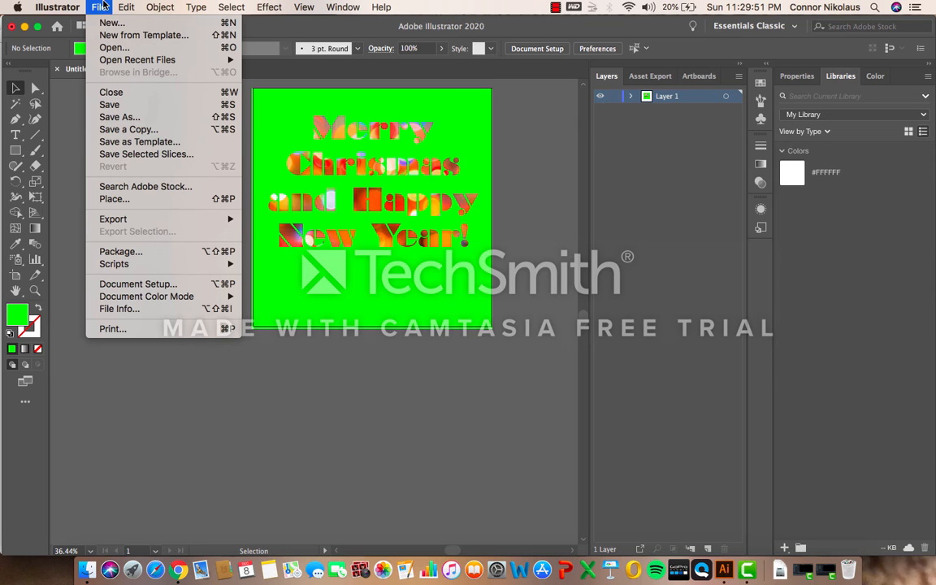
{"action": "left_click", "coordinate": [167, 121]}
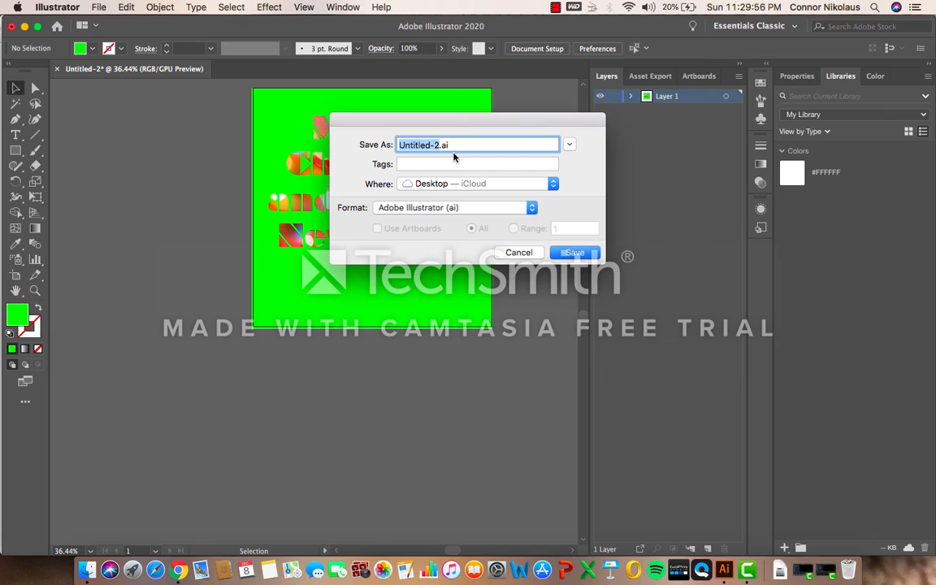
{"action": "type", "text": "Tu"}
{"action": "key", "text": "BackSpace"}
{"action": "key", "text": "BackSpace"}
{"action": "type", "text": "Clipping MAsk"}
{"action": "left_click", "coordinate": [578, 252]}
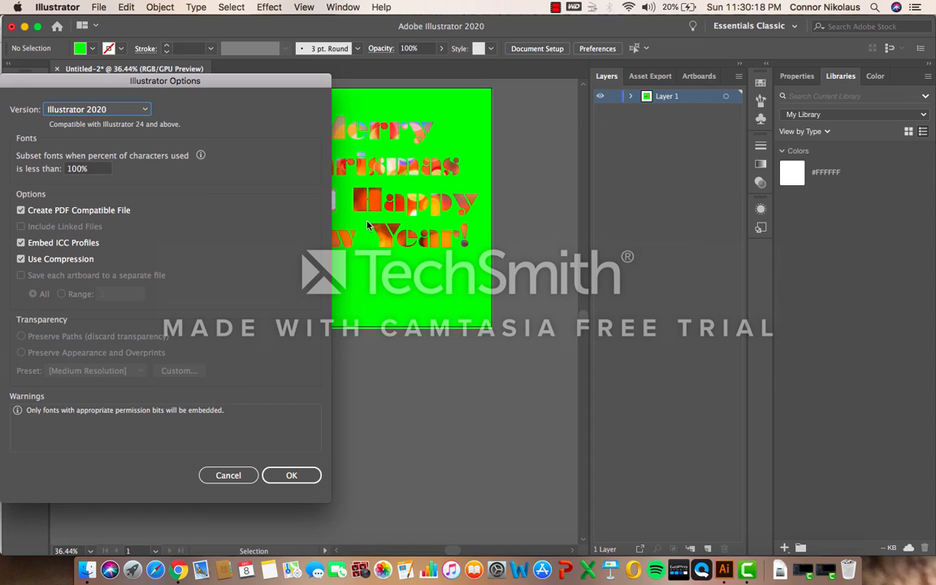
{"action": "left_click", "coordinate": [291, 475]}
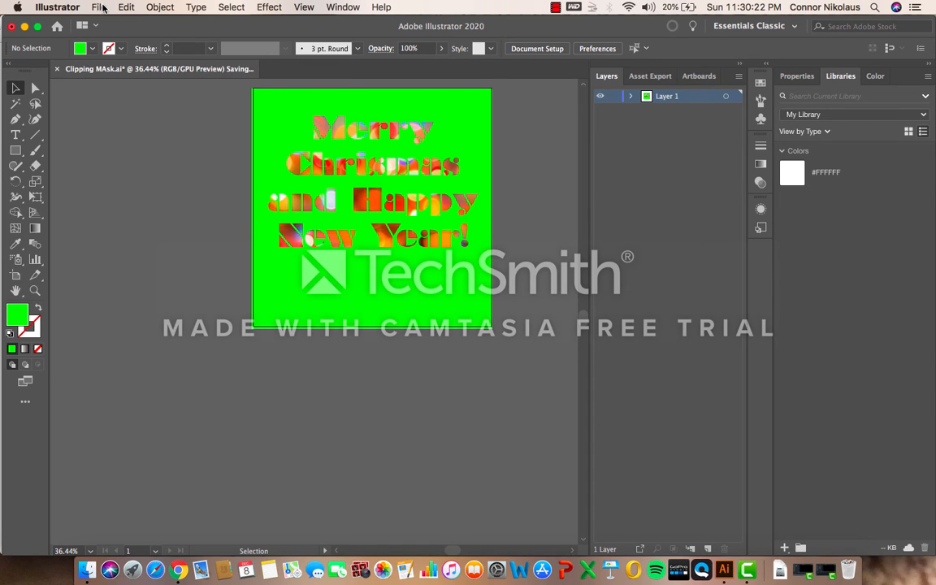
Start an Export As of the artwork to the Desktop and name the file "Clipping Mask".
{"action": "left_click", "coordinate": [99, 7]}
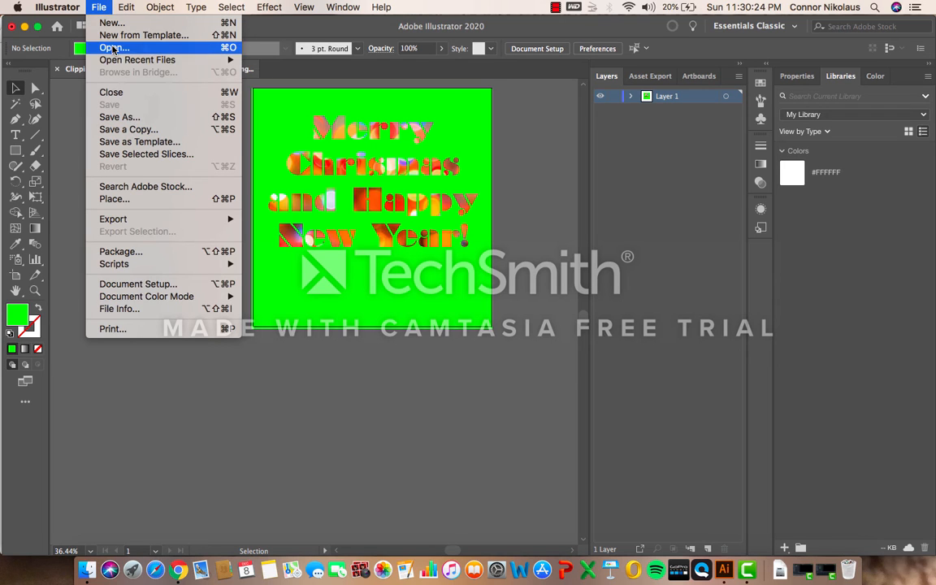
{"action": "mouse_move", "coordinate": [146, 221]}
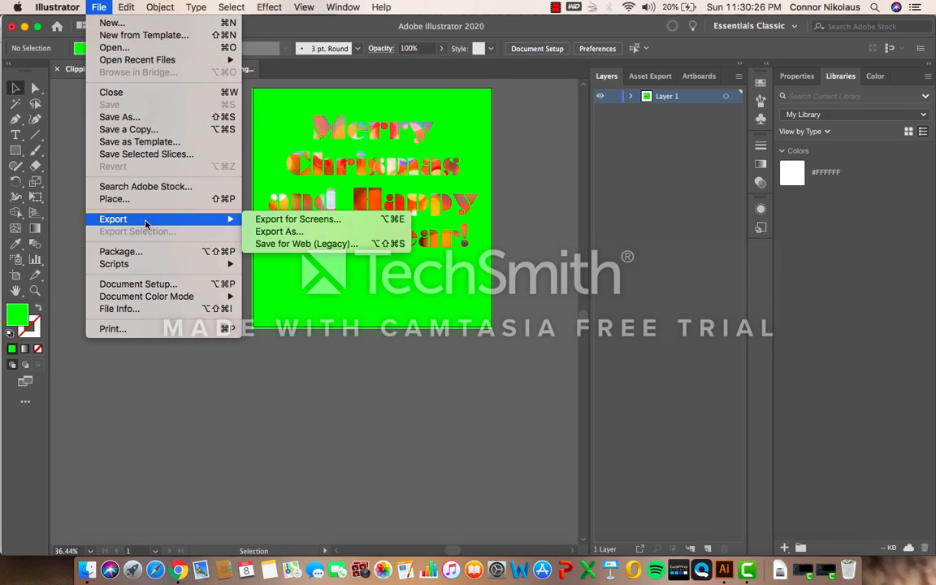
{"action": "left_click", "coordinate": [307, 234]}
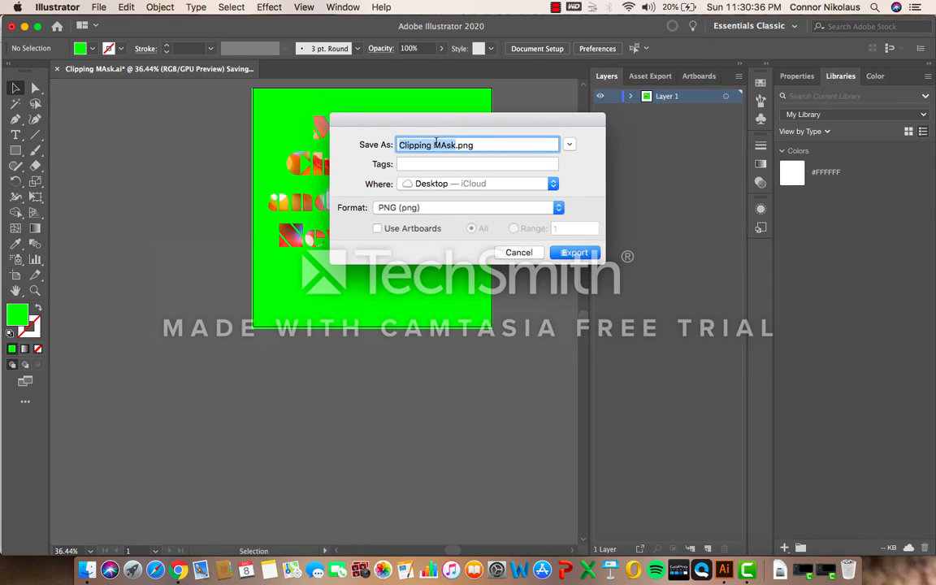
{"action": "key", "text": "BackSpace"}
{"action": "type", "text": "Clipping"}
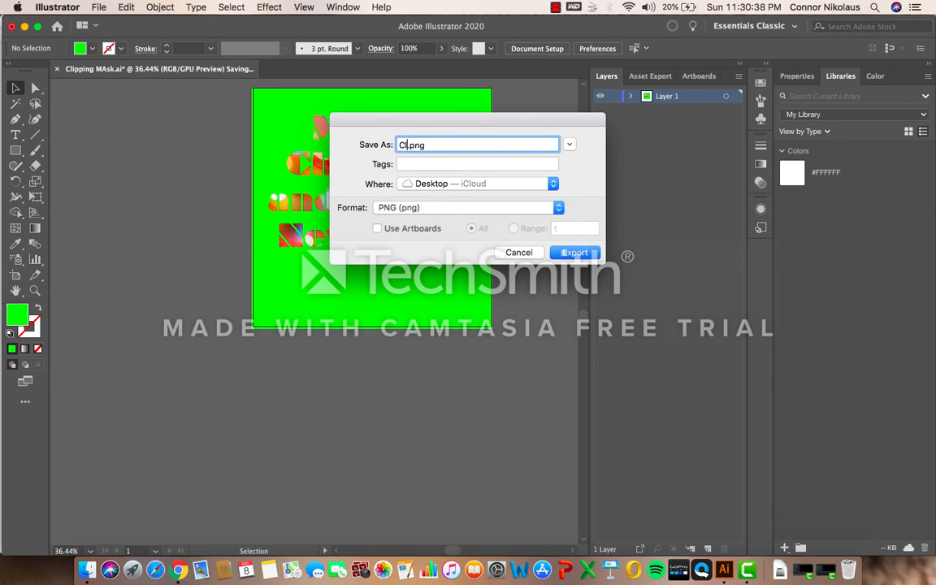
{"action": "type", "text": " Mask"}
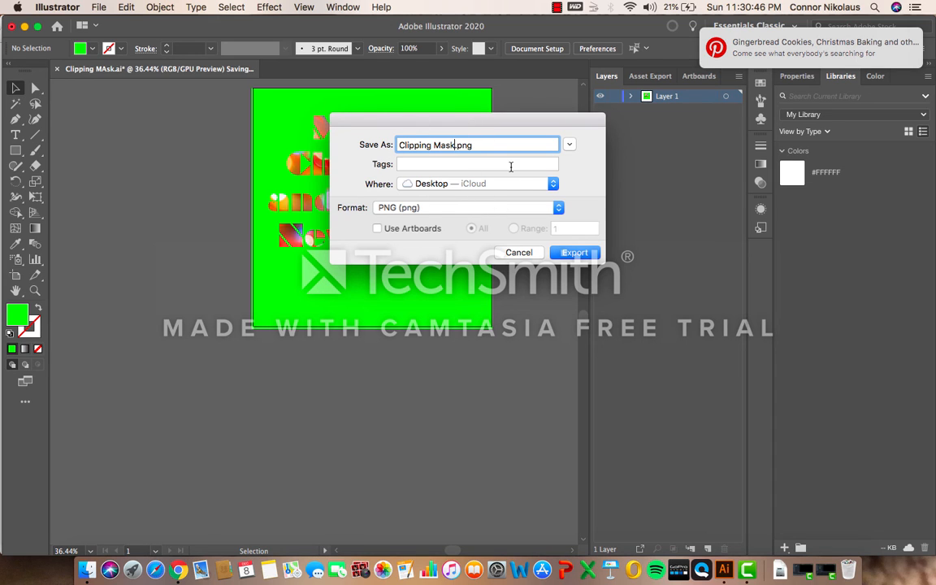
Export the greeting in JPEG format using all artboards, keeping the RGB, quality 8 and High (300 ppi) options.
{"action": "left_click", "coordinate": [562, 209]}
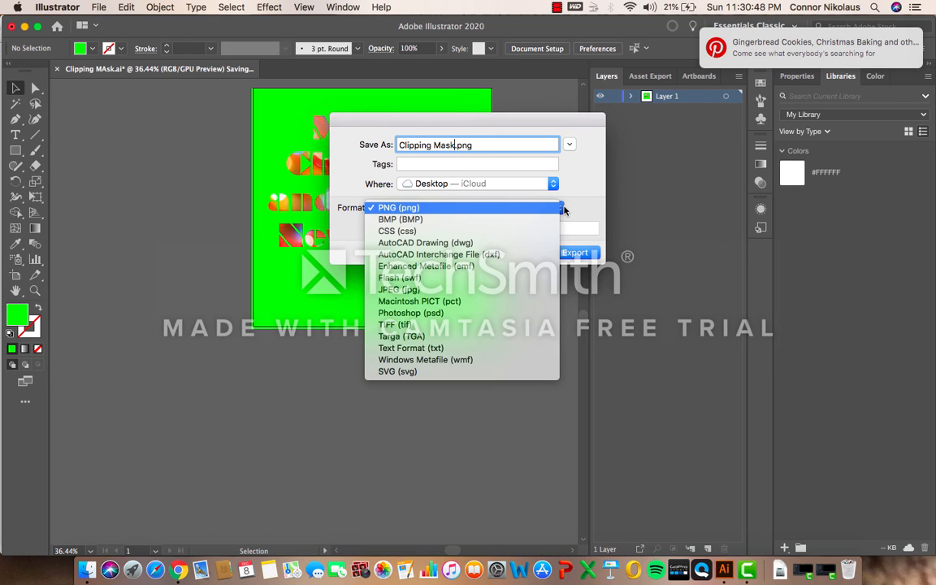
{"action": "left_click", "coordinate": [487, 289]}
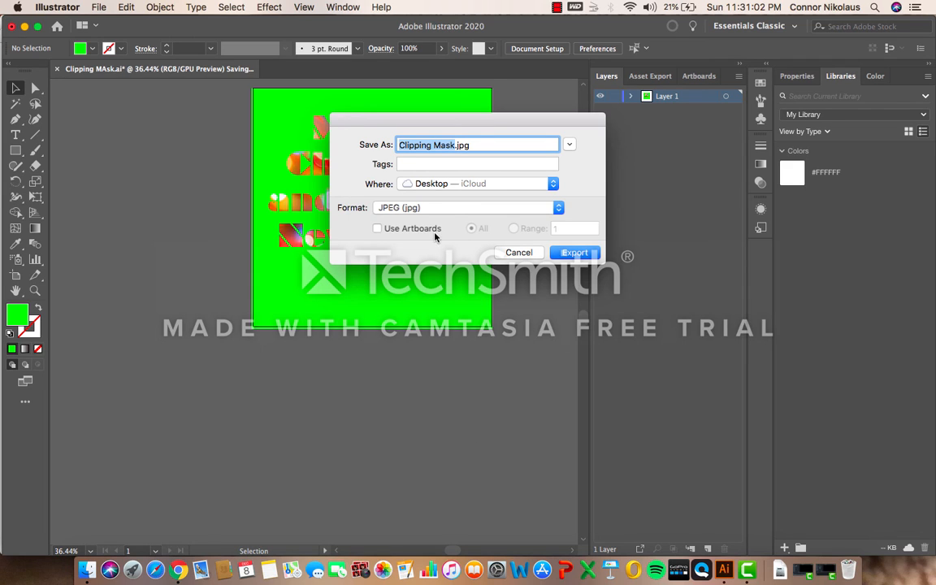
{"action": "left_click", "coordinate": [378, 229]}
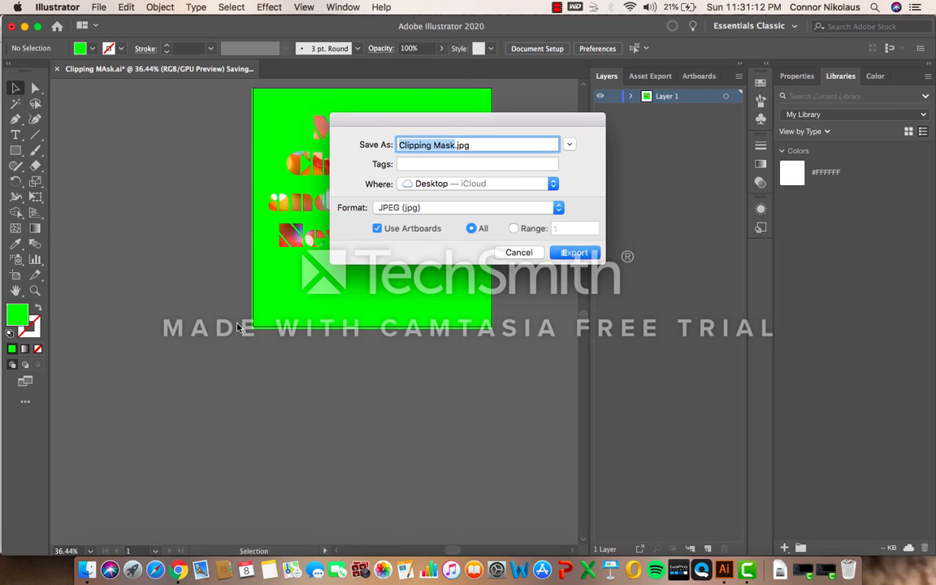
{"action": "left_click", "coordinate": [585, 253]}
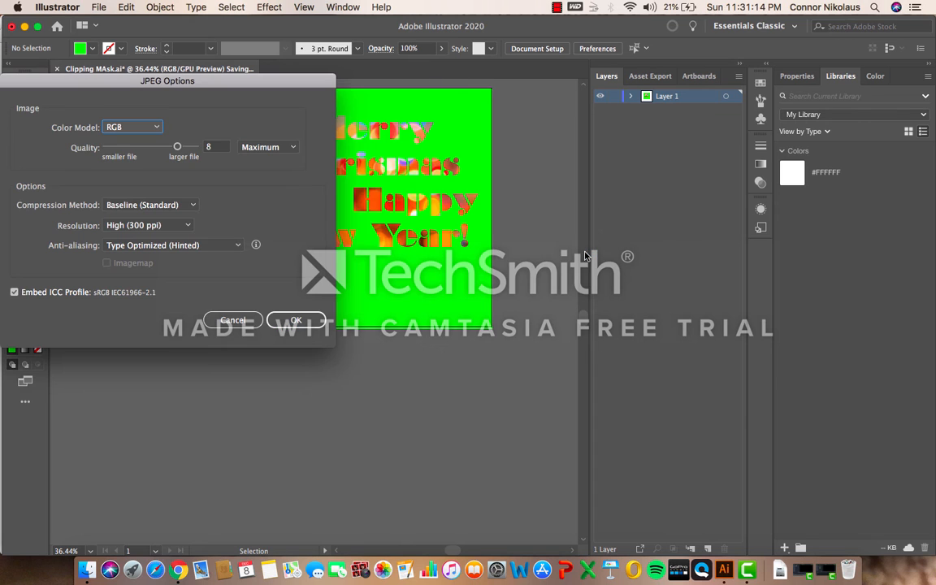
{"action": "left_click", "coordinate": [296, 322]}
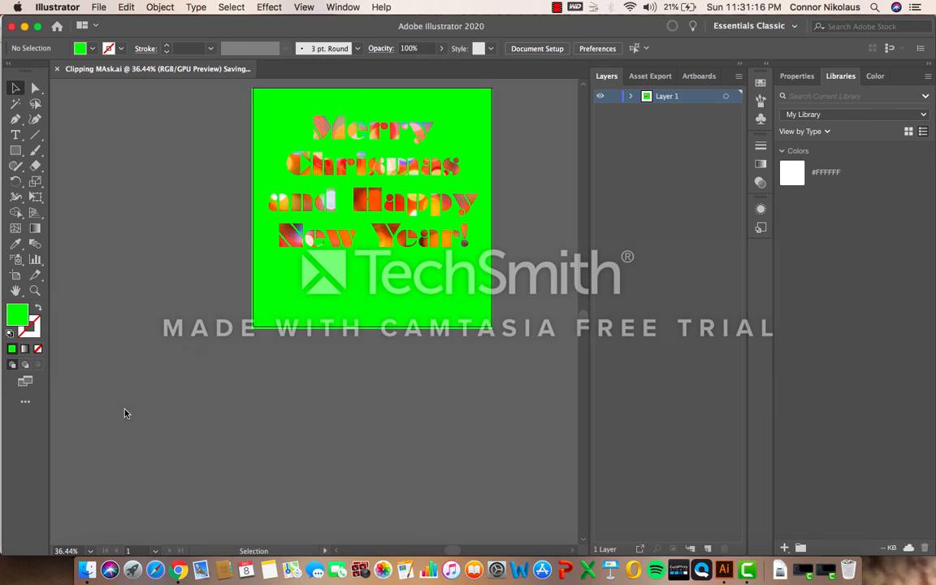
Switch to Finder and close its open Applications and Camtasia windows.
{"action": "left_click", "coordinate": [86, 572]}
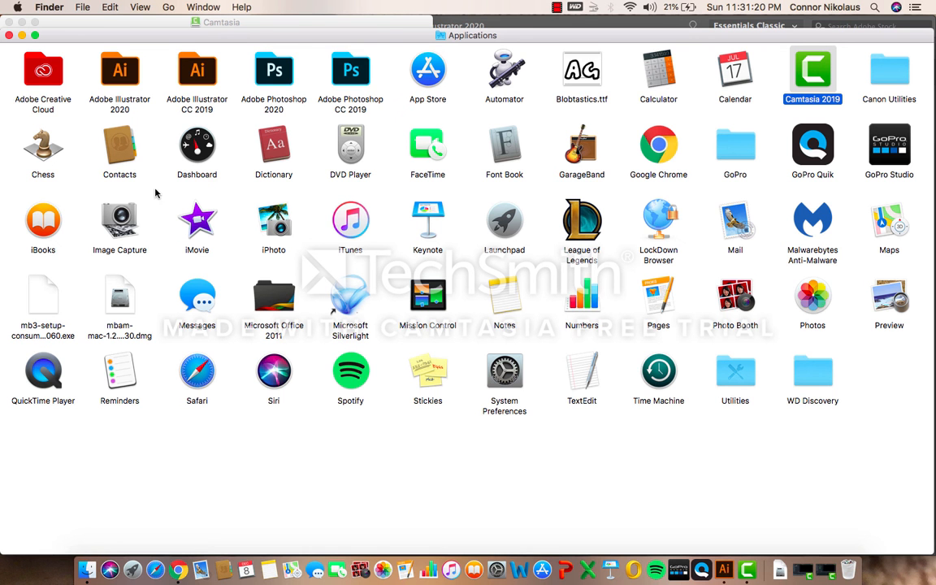
{"action": "left_click", "coordinate": [9, 35]}
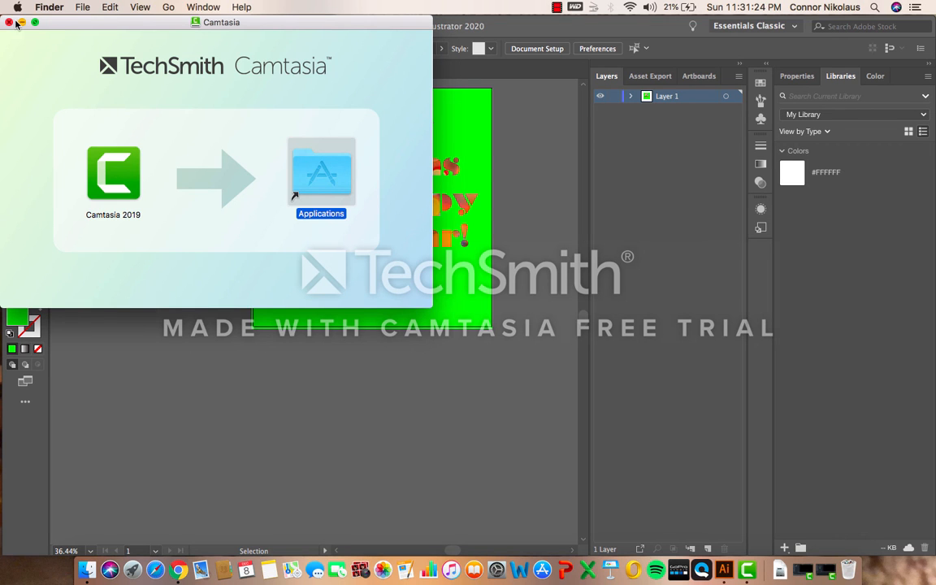
{"action": "left_click", "coordinate": [10, 23]}
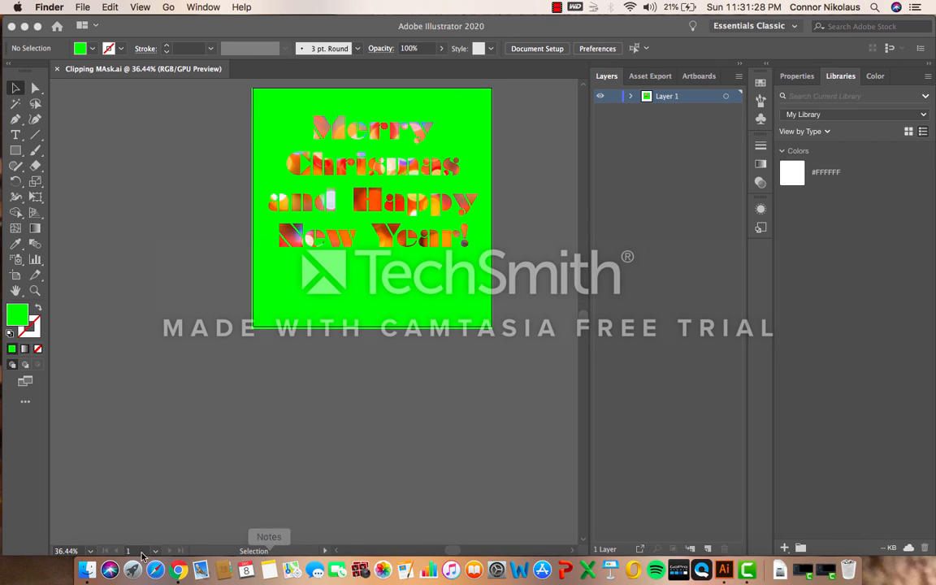
Minimize the Illustrator and browser windows and open the exported Clipping Mask-01.jpg from the desktop in Preview.
{"action": "left_click", "coordinate": [24, 26]}
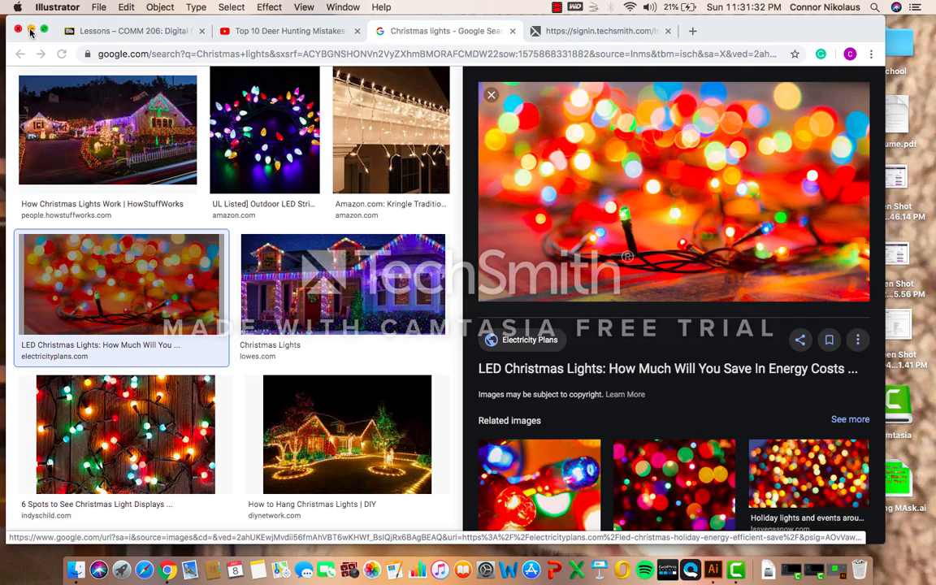
{"action": "left_click", "coordinate": [30, 31]}
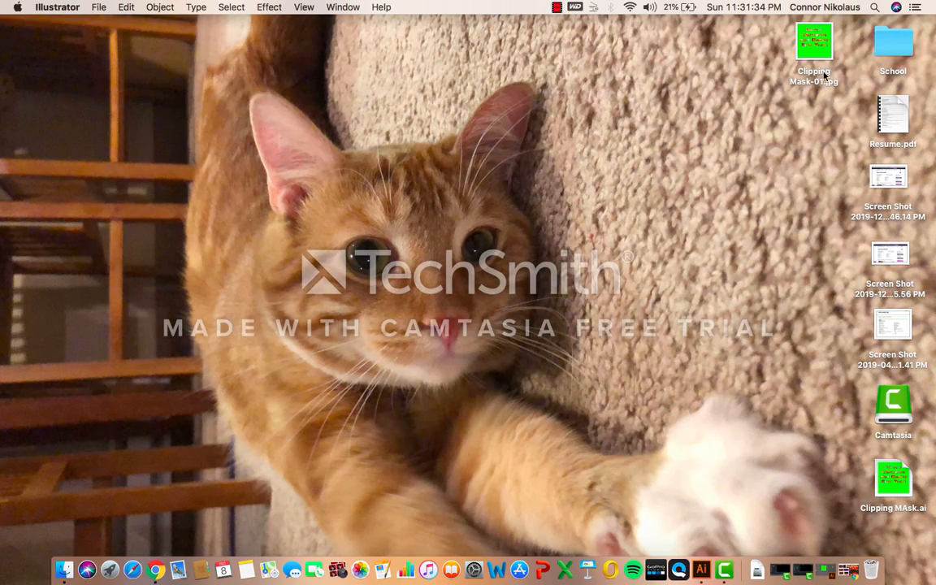
{"action": "left_click", "coordinate": [814, 43]}
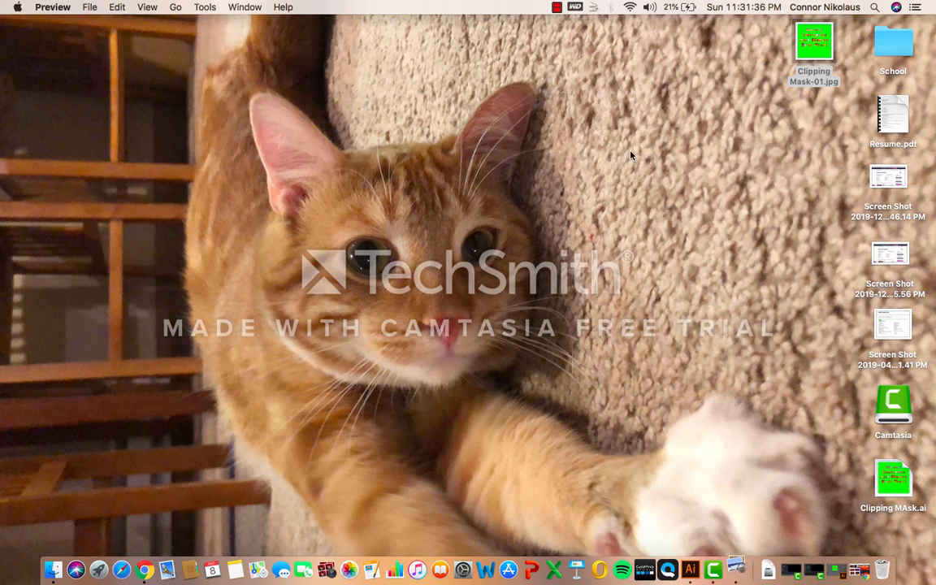